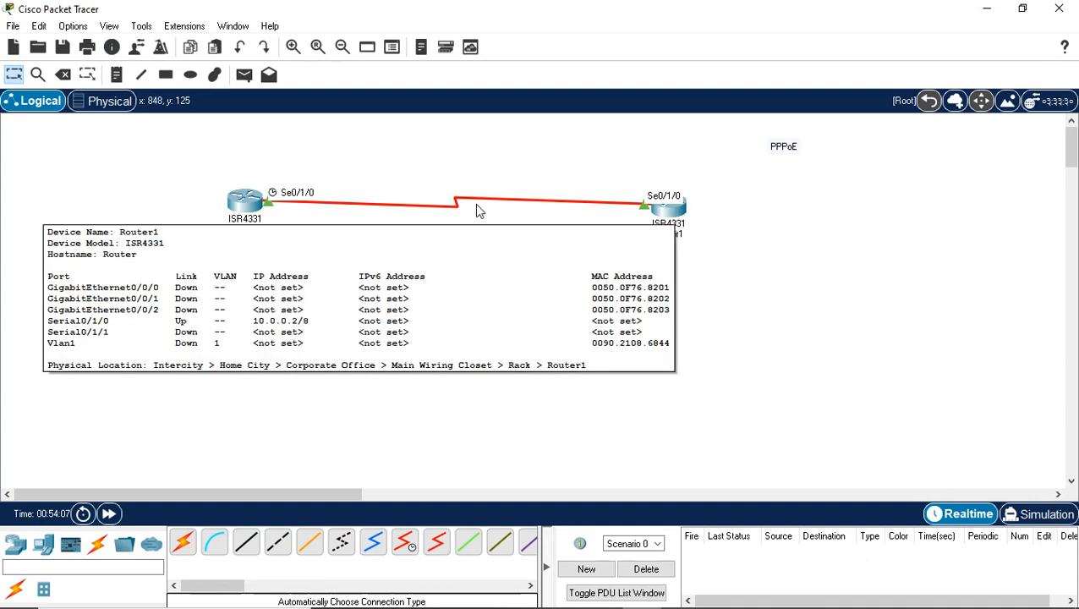
# - Reposition Router0 and Router1 on the workspace so that they line up horizontally
pyautogui.moveTo(250, 203); pyautogui.dragTo(245, 214)
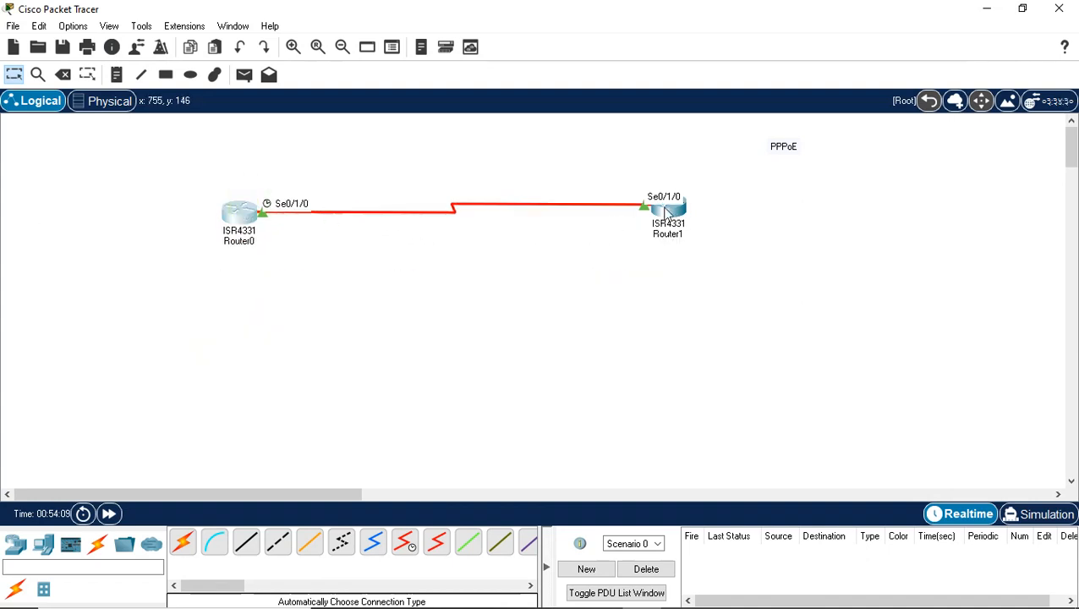
pyautogui.moveTo(680, 210); pyautogui.dragTo(686, 220)
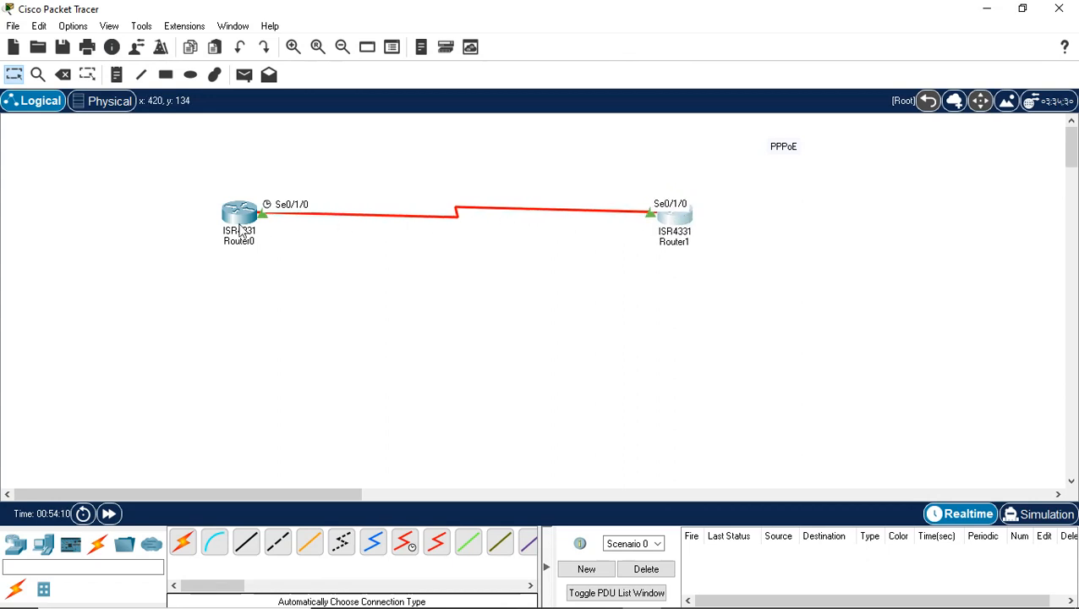
pyautogui.moveTo(618, 227)
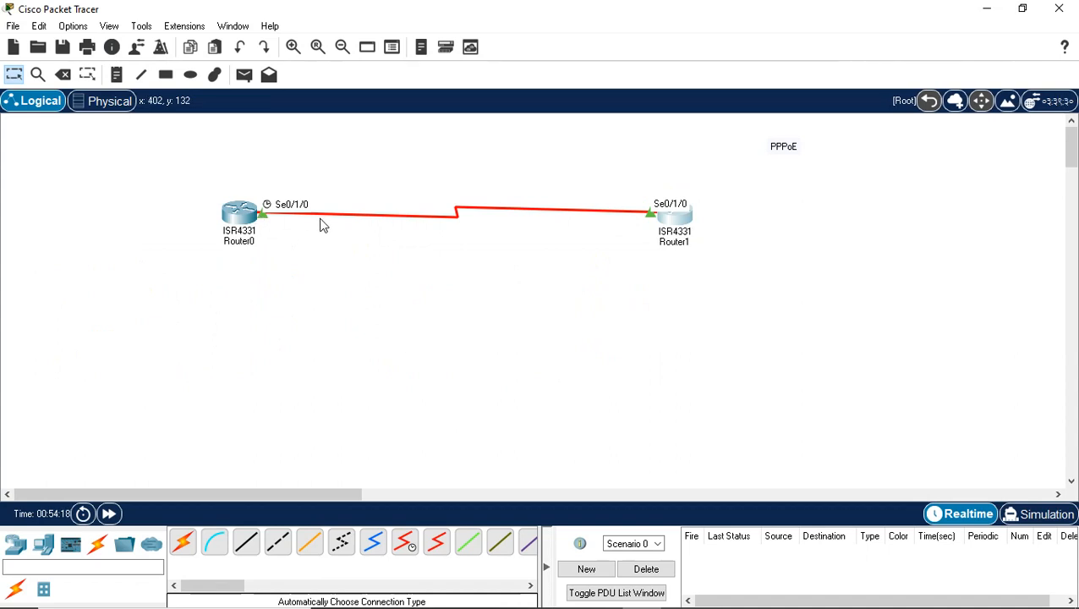
# - Power-cycle Router0 with its physical power switch and close its device window
pyautogui.click(241, 222)
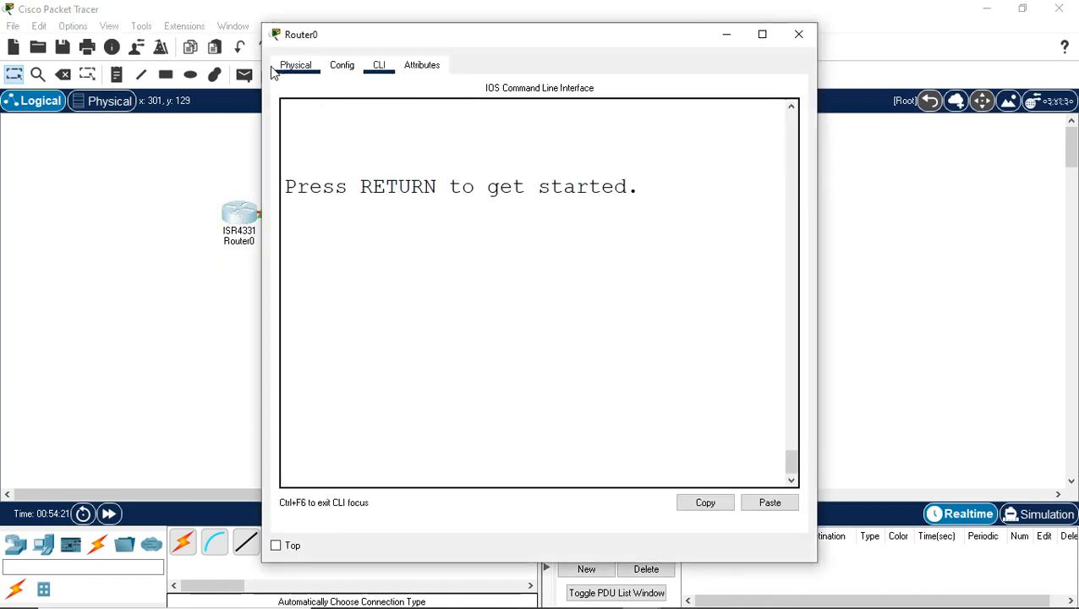
pyautogui.click(294, 68)
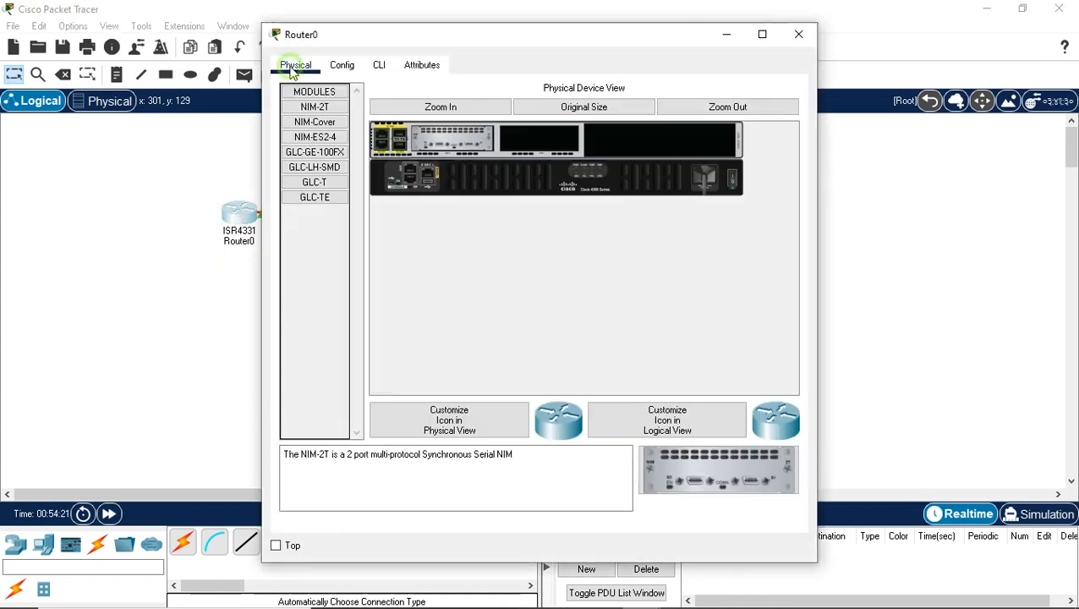
pyautogui.click(733, 180)
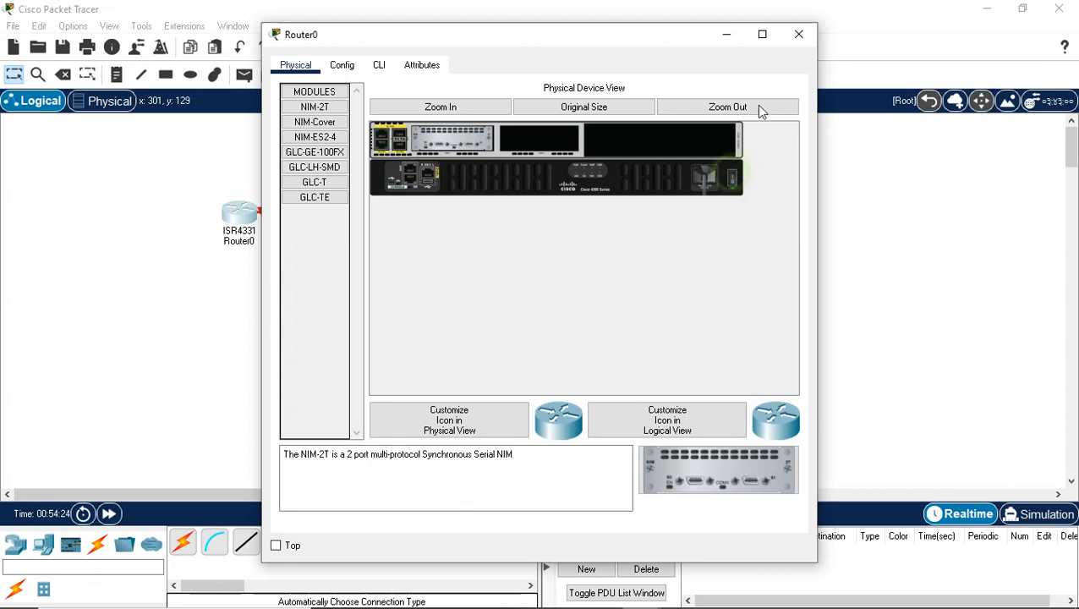
pyautogui.click(798, 35)
# - Power-cycle Router1 with its physical power switch and return to the topology
pyautogui.click(674, 215)
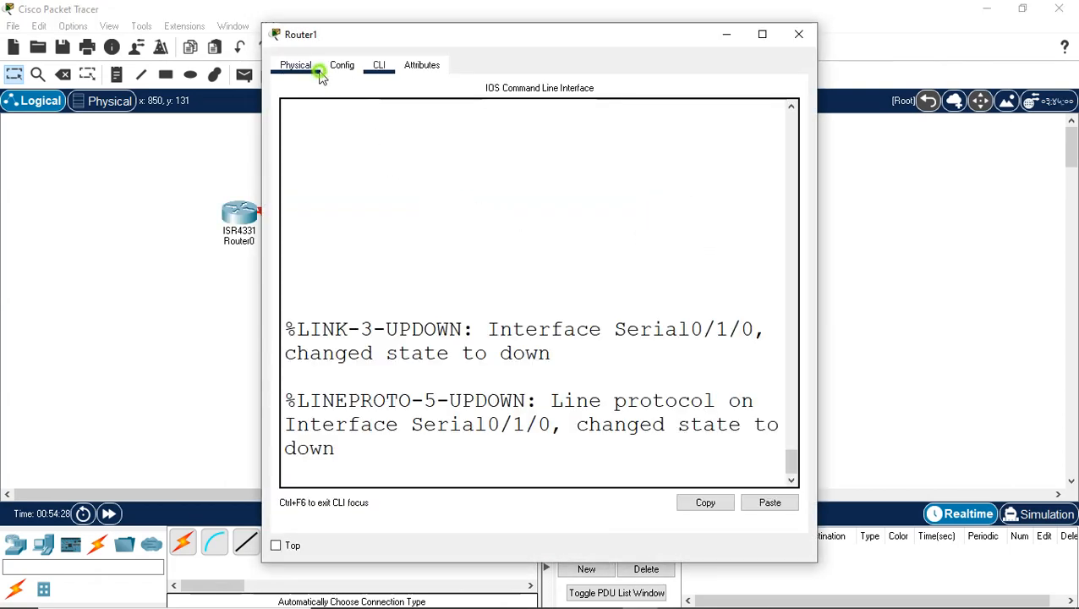
pyautogui.click(315, 69)
pyautogui.click(732, 178)
pyautogui.click(799, 34)
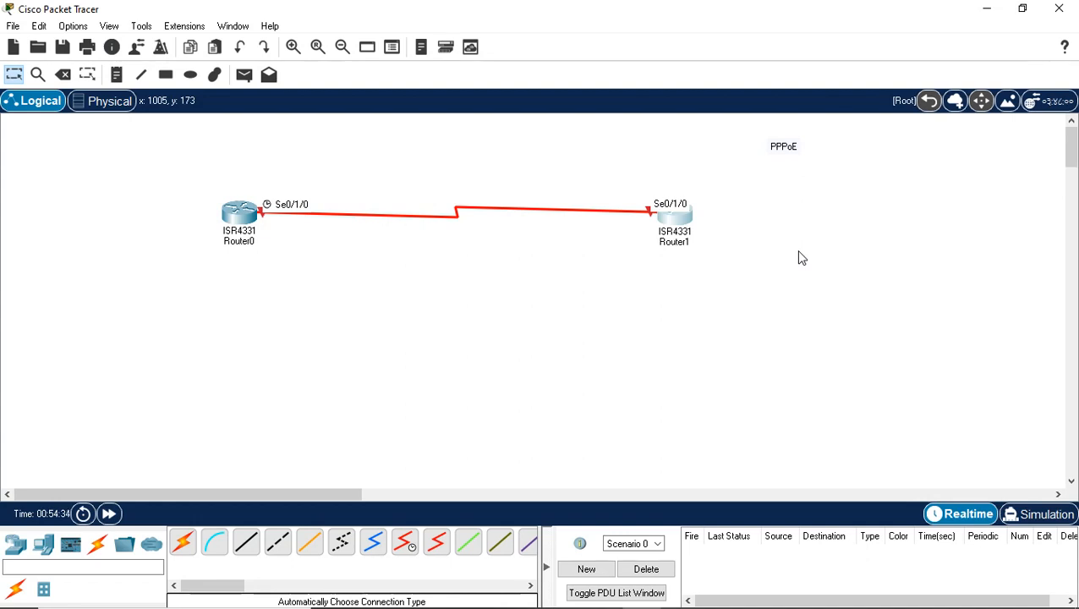
pyautogui.click(392, 312)
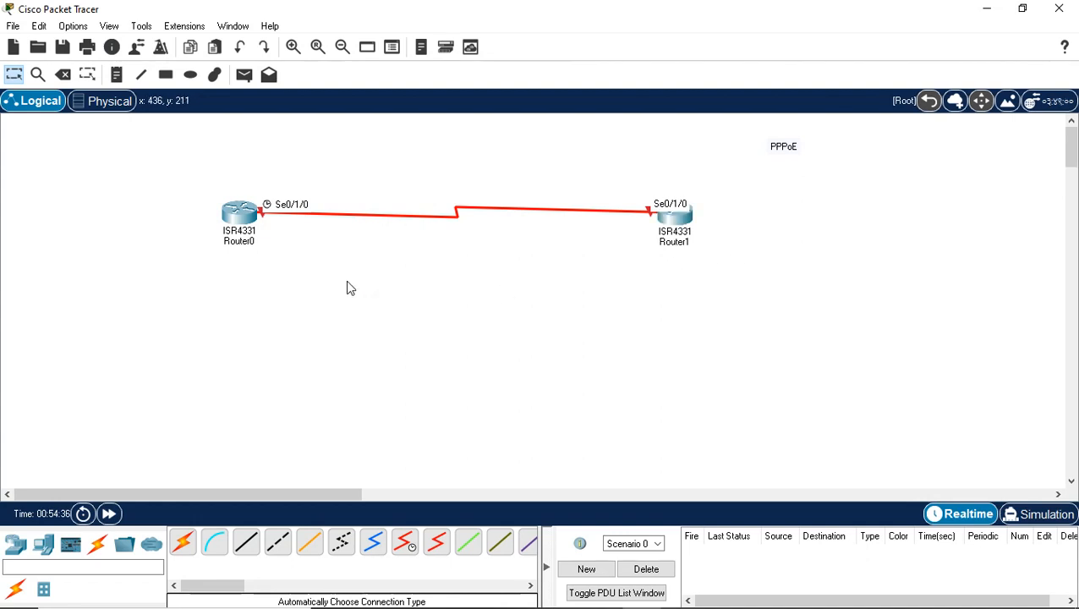
pyautogui.click(464, 279)
# - Open Router0's command line and answer no to the initial configuration dialog
pyautogui.click(241, 220)
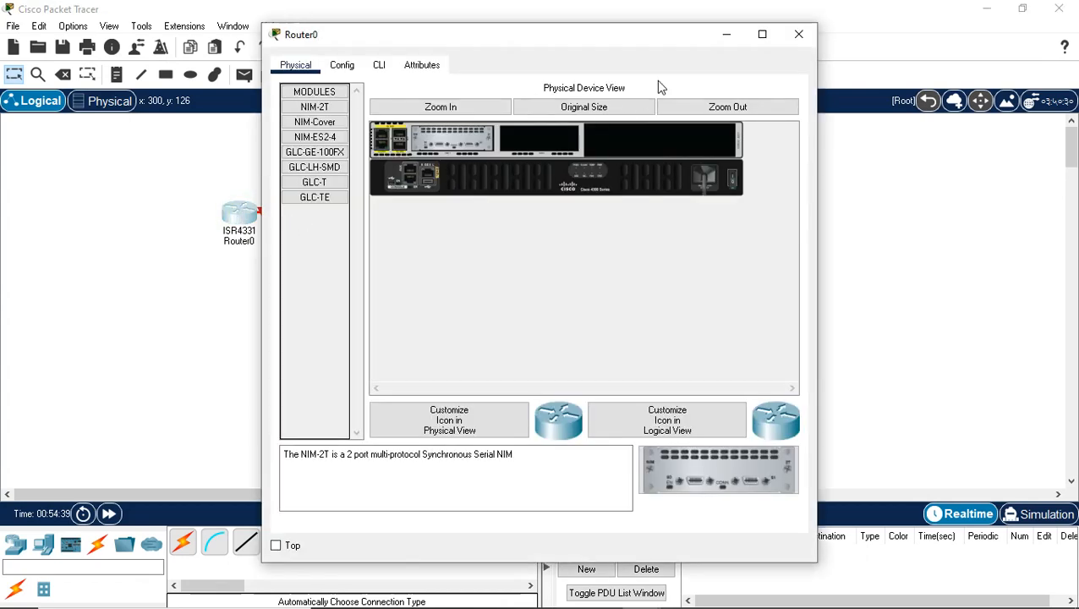
pyautogui.moveTo(542, 37); pyautogui.dragTo(546, 15)
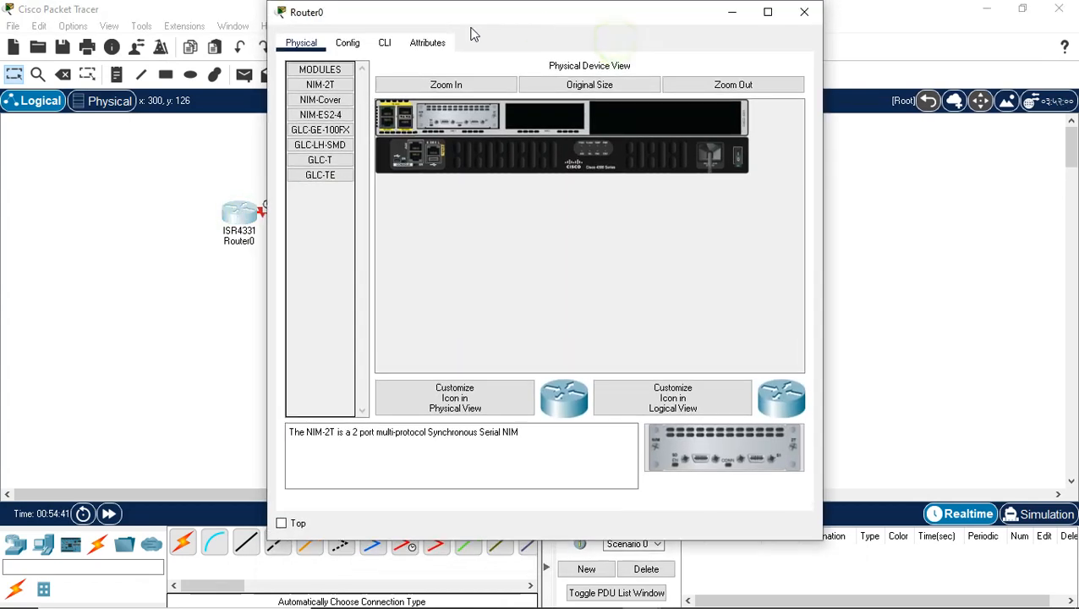
pyautogui.click(383, 49)
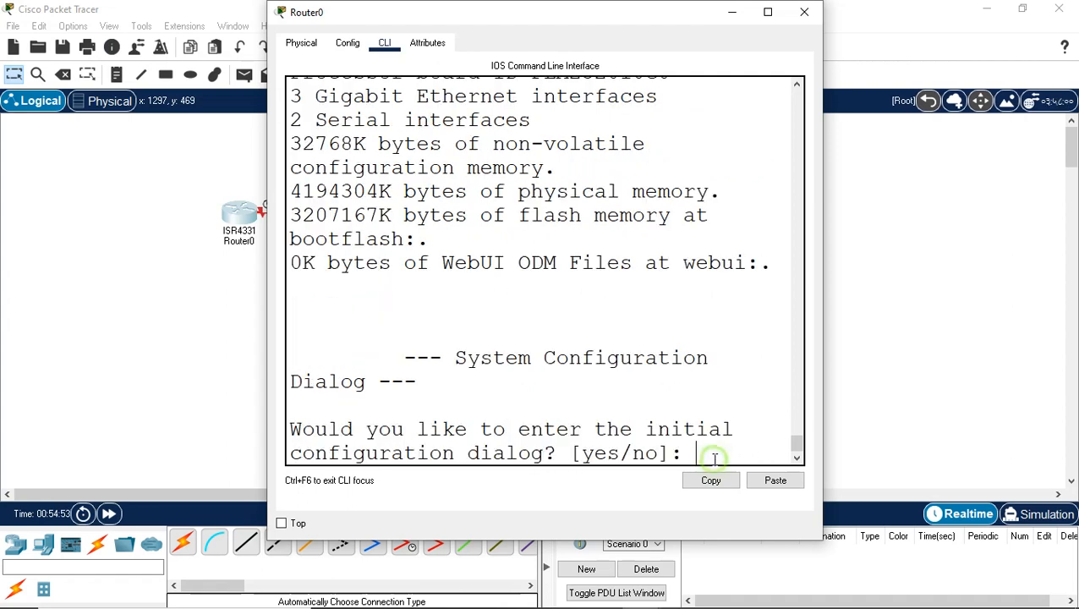
pyautogui.write('no')
pyautogui.press('Return')
pyautogui.press('Return')
pyautogui.press('Return')
# - Enter privileged and global configuration mode on Router0 and set its hostname to R1
pyautogui.write('enable')
pyautogui.press('Return')
pyautogui.write('conf t')
pyautogui.press('Return')
pyautogui.press('Return')
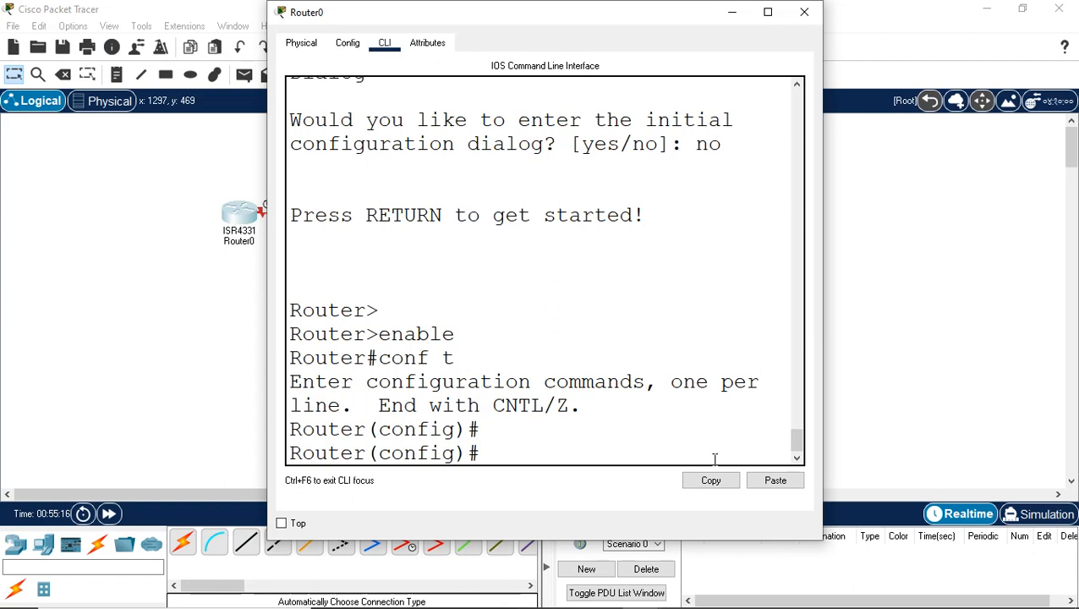
pyautogui.write('host')
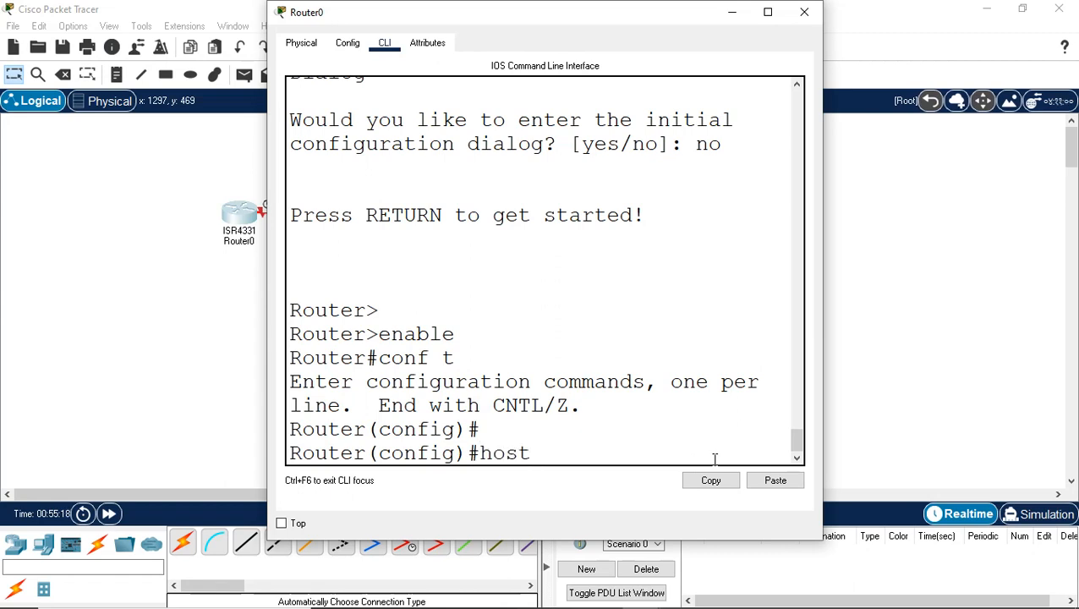
pyautogui.write(' R1')
pyautogui.press('Return')
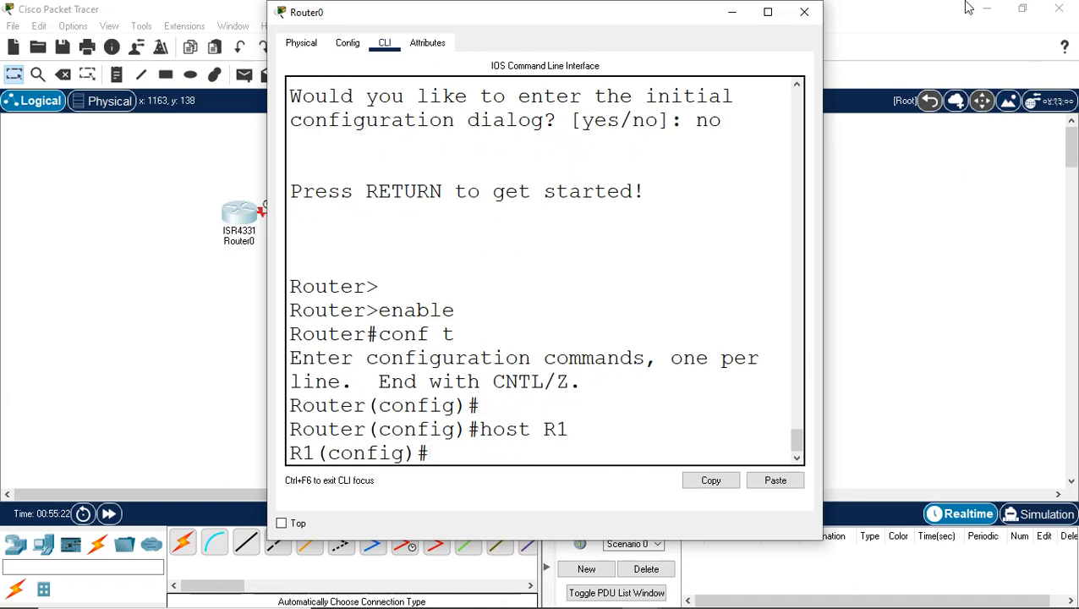
# - Enlarge Router0's window and assign 10.0.0.1 with mask 255.0.0.0 to interface s0/1/0
pyautogui.click(779, 11)
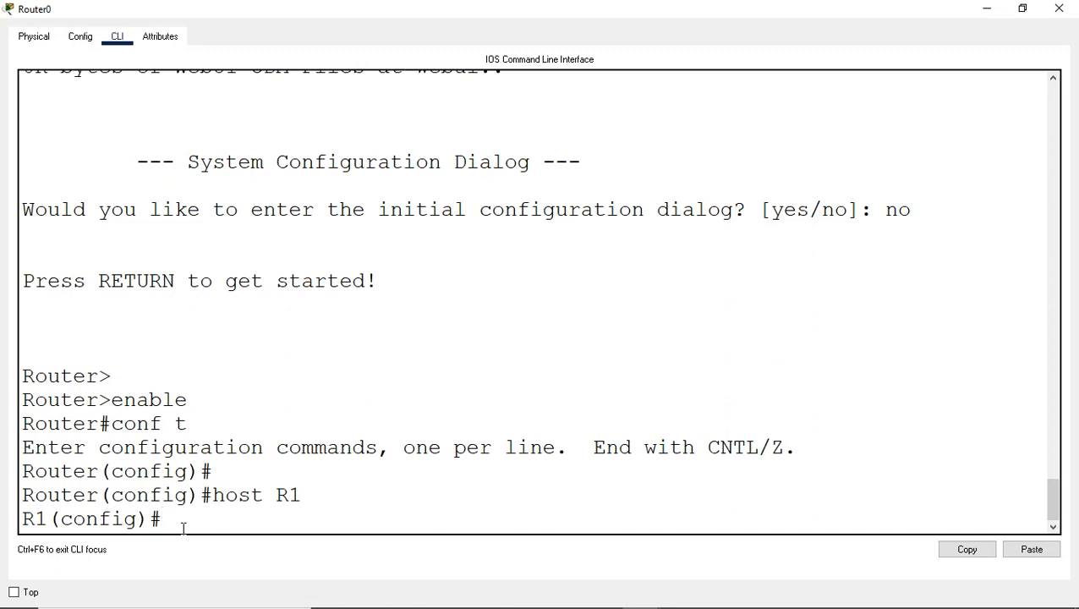
pyautogui.doubleClick(294, 12)
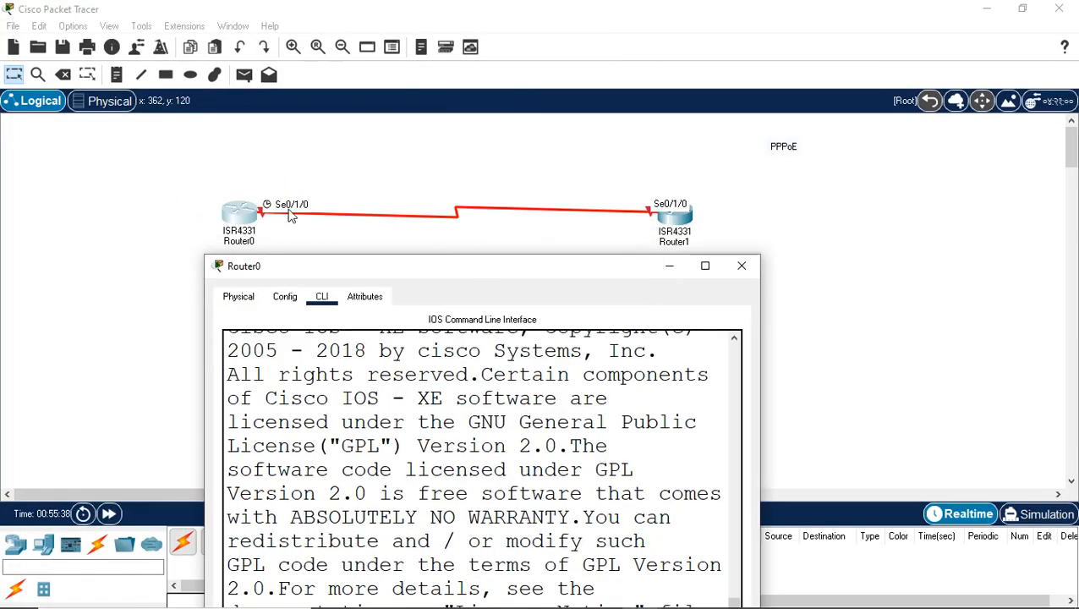
pyautogui.moveTo(425, 269); pyautogui.dragTo(439, 1)
pyautogui.click(274, 524)
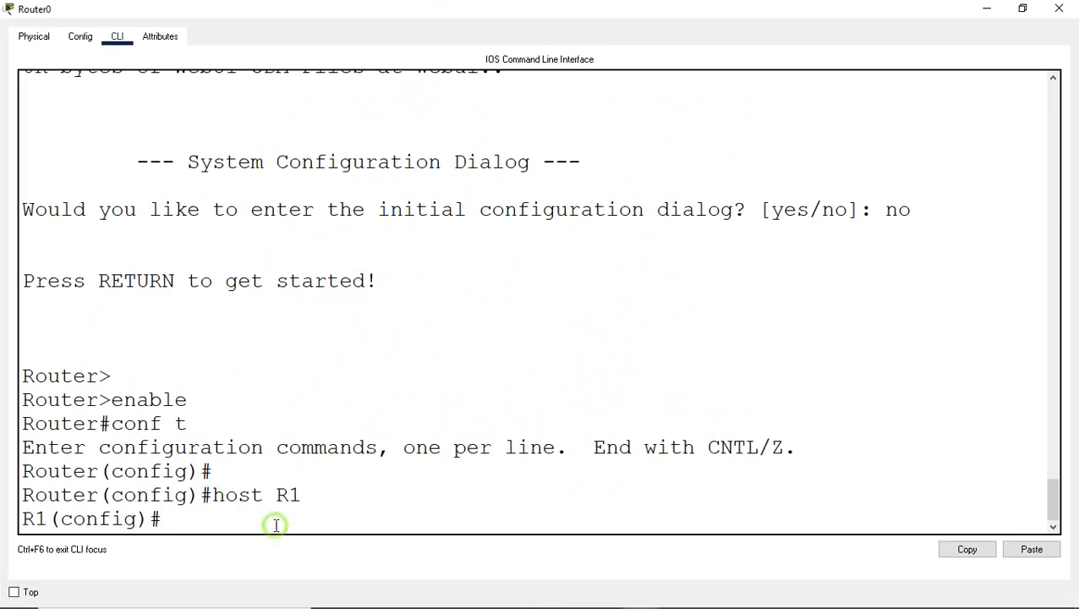
pyautogui.write('int s0/1/0')
pyautogui.press('Return')
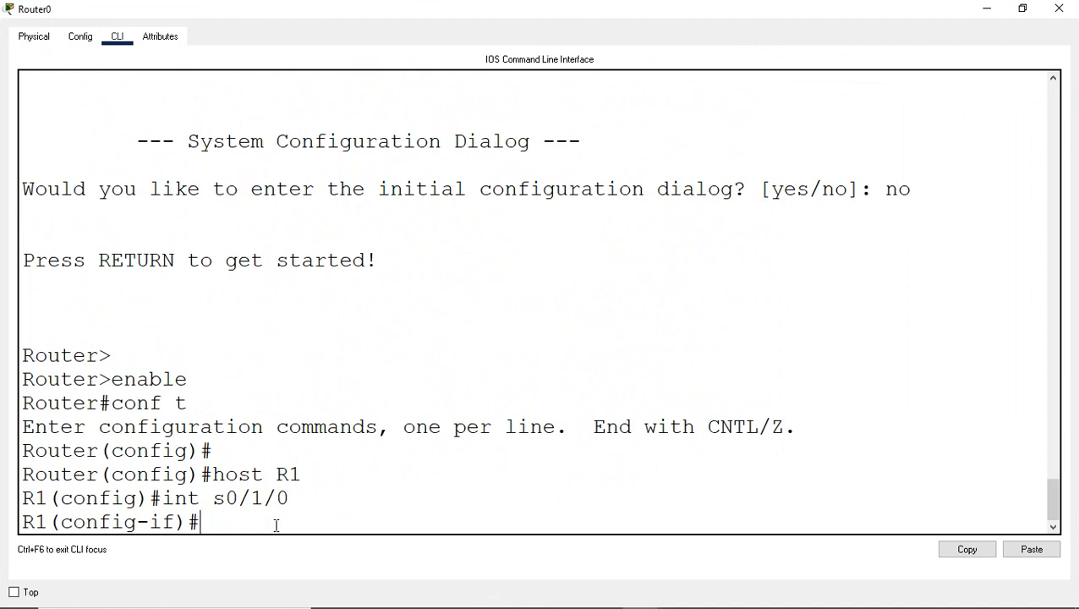
pyautogui.write('ip add 10.0.0.1')
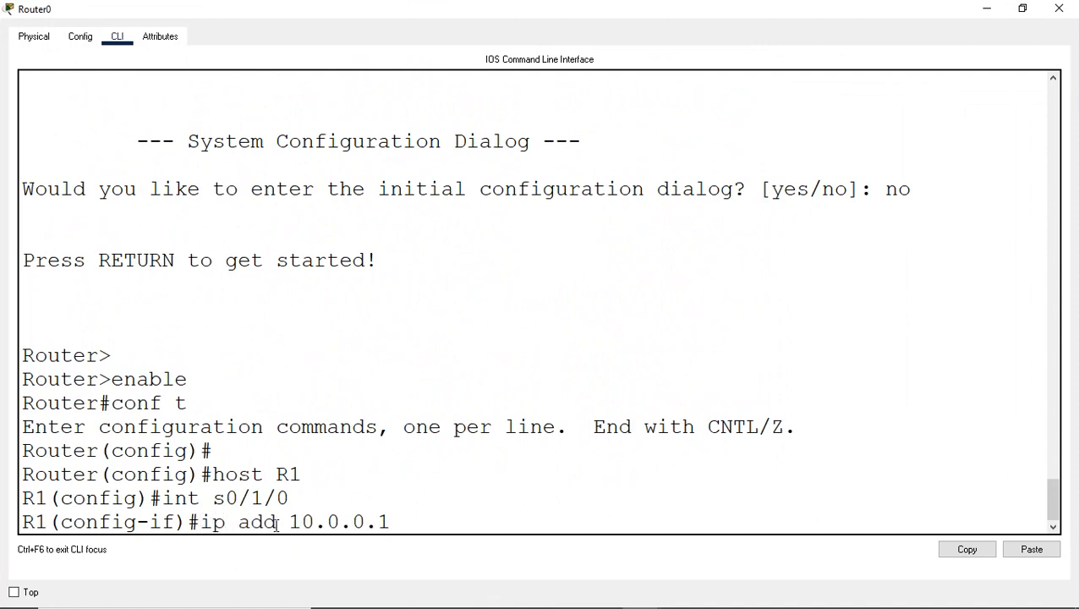
pyautogui.write(' 255.0.0.0')
pyautogui.press('Return')
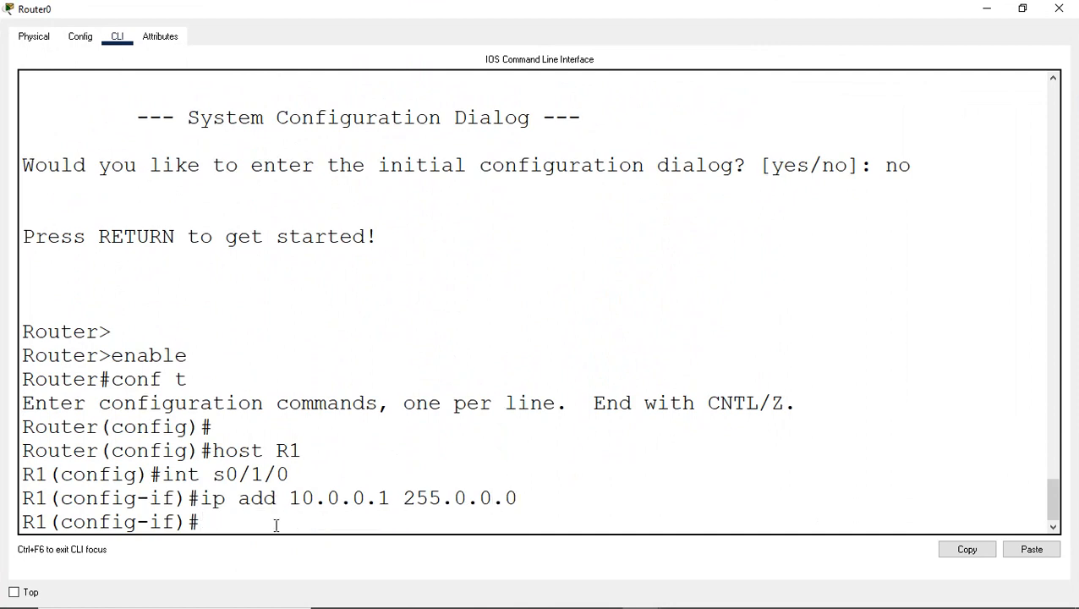
# - Enable R1's serial interface s0/1/0 with no shutdown
pyautogui.write('no sh')
pyautogui.press('Return')
pyautogui.press('Return')
pyautogui.press('Return')
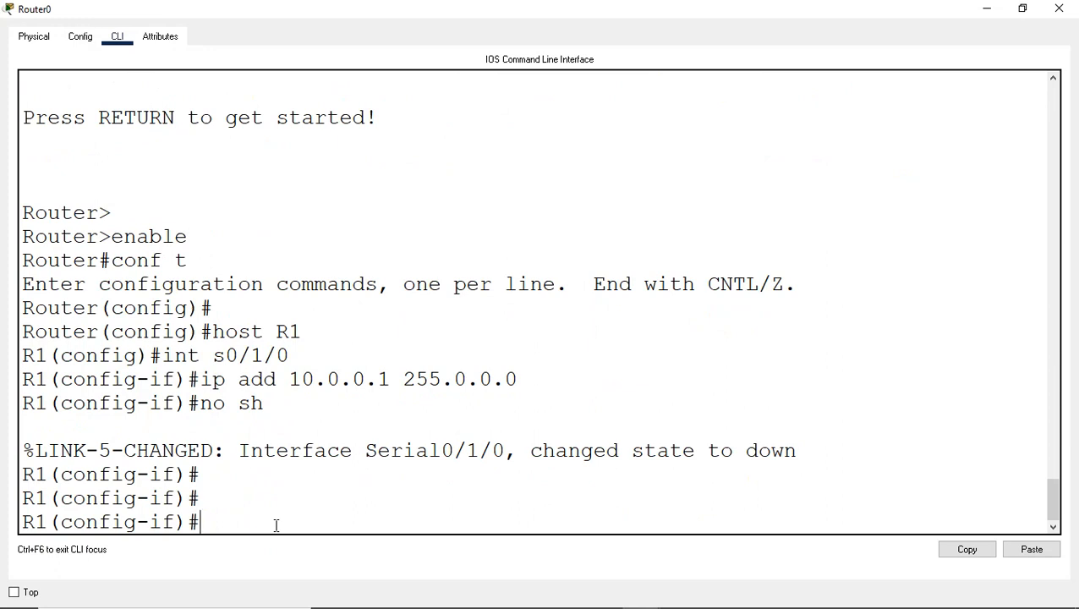
# - Set the clock rate of R1's serial interface s0/1/0 to 64000
pyautogui.write('clo')
pyautogui.press('Tab')
pyautogui.write('r')
pyautogui.press('Tab')
pyautogui.write('64000')
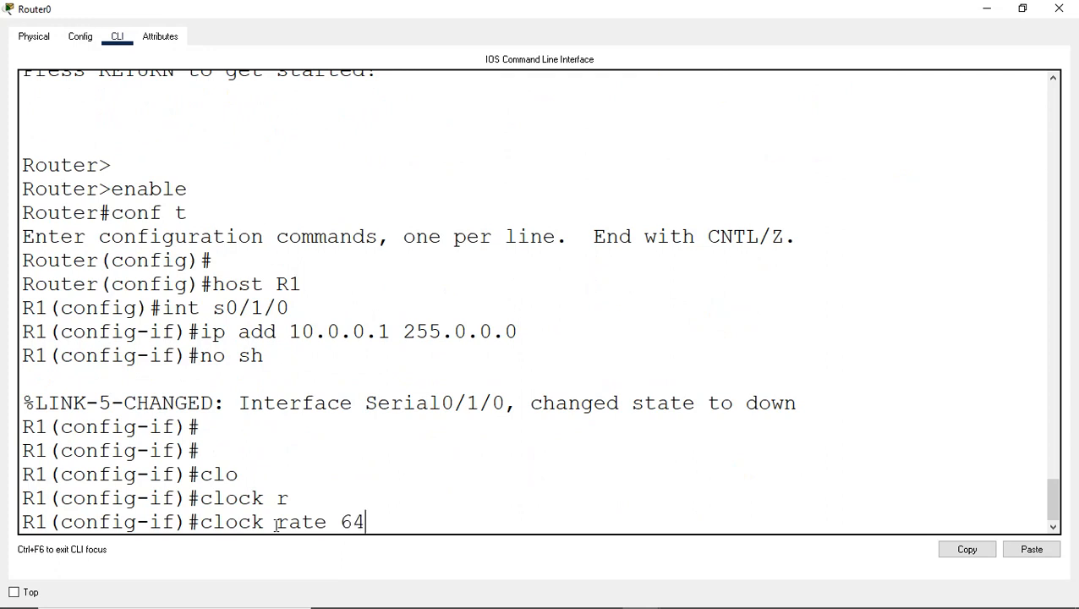
pyautogui.press('Return')
pyautogui.press('Return')
pyautogui.press('Return')
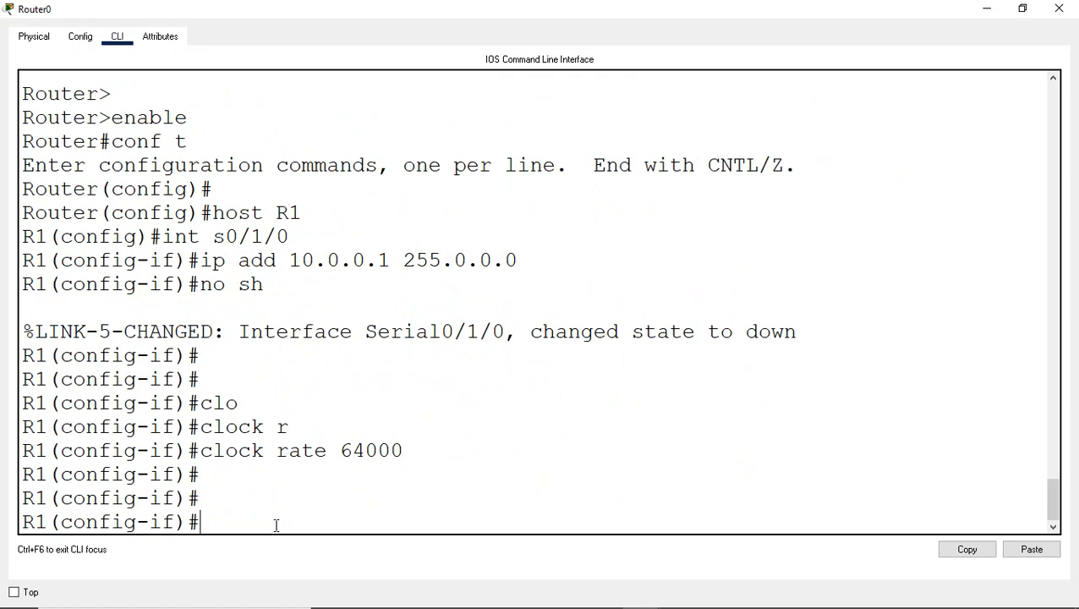
# - Set the encapsulation of R1's serial interface s0/1/0 to PPP and return to the topology
pyautogui.write('encapsulation ppp')
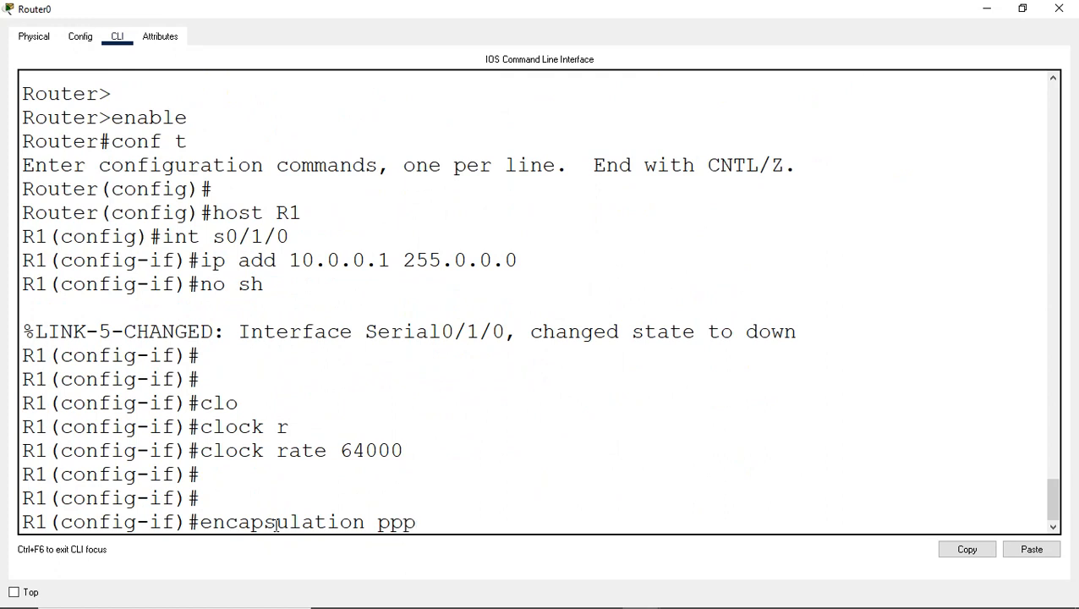
pyautogui.press('Return')
pyautogui.press('Return')
pyautogui.press('Return')
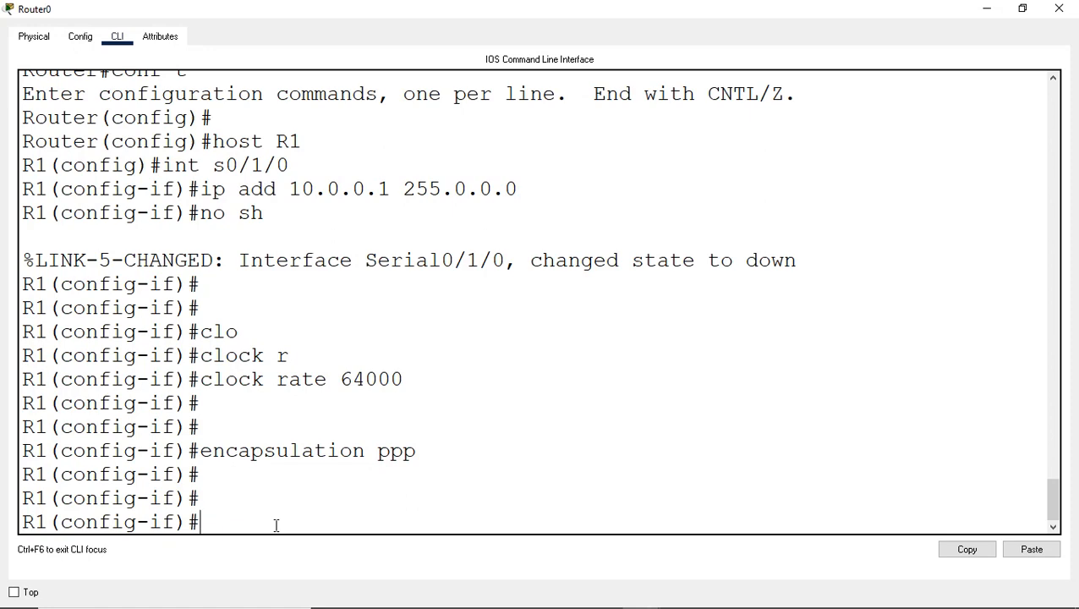
pyautogui.doubleClick(420, 7)
pyautogui.click(670, 159)
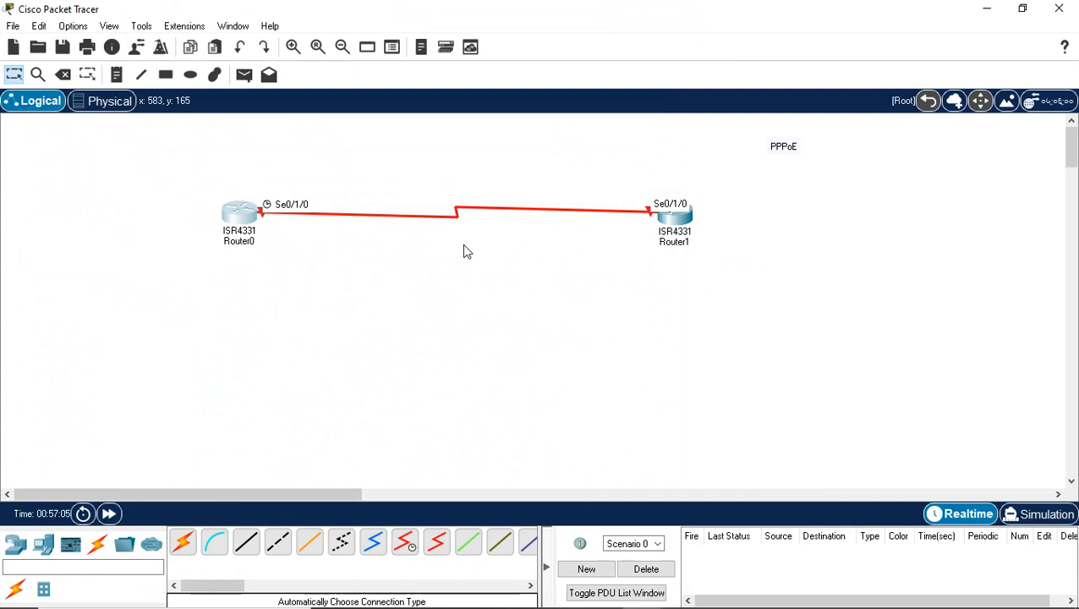
# - Open Router1's command line in an enlarged window and answer no to the initial configuration dialog
pyautogui.click(669, 226)
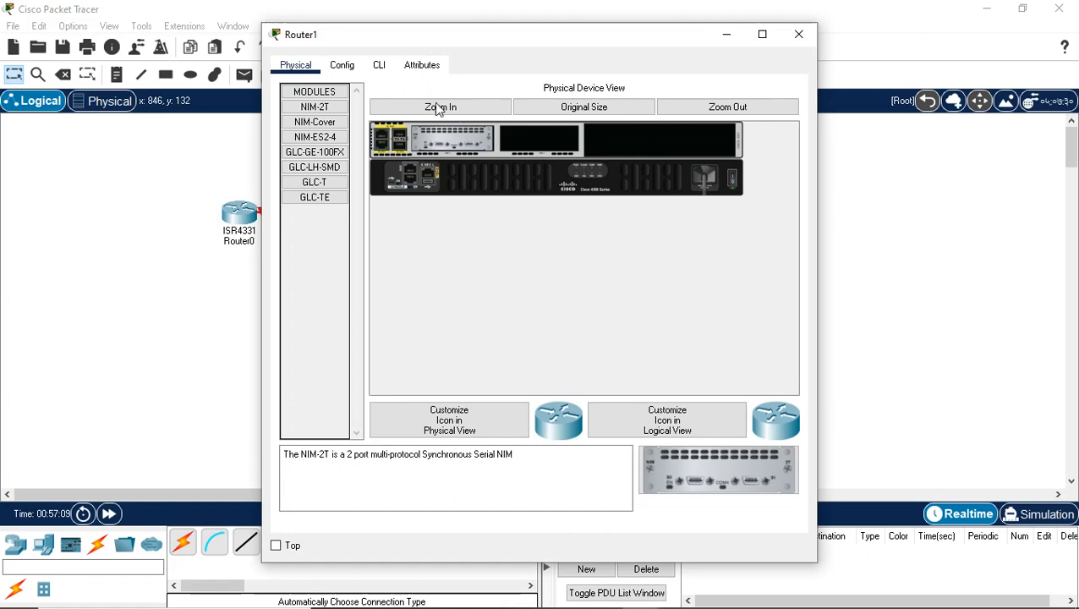
pyautogui.click(379, 68)
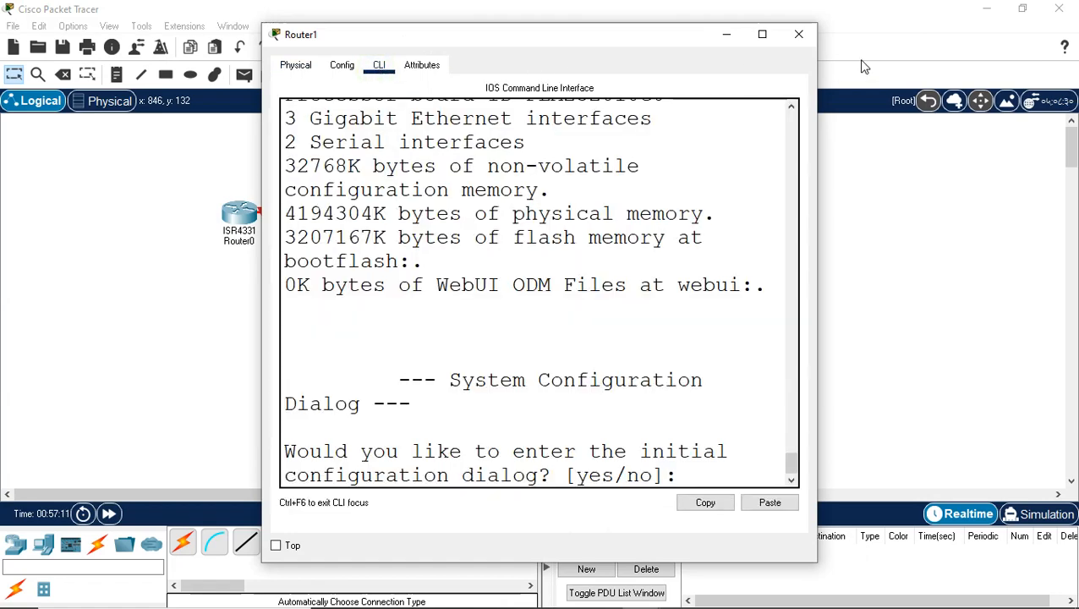
pyautogui.click(762, 34)
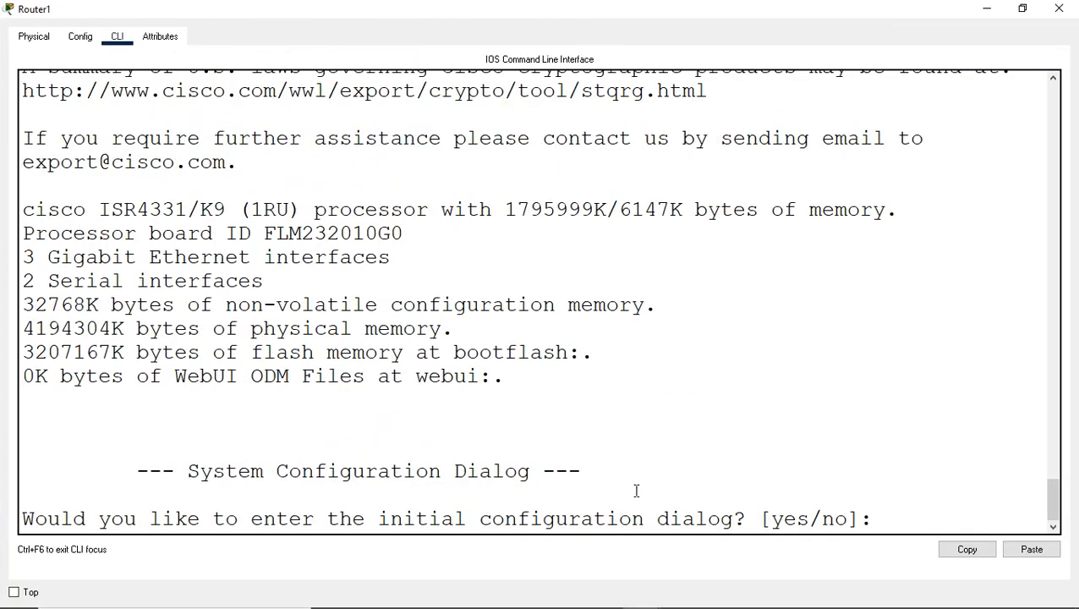
pyautogui.click(891, 530)
pyautogui.write('no')
pyautogui.press('Return')
pyautogui.press('Return')
pyautogui.press('Return')
pyautogui.press('Return')
pyautogui.press('BackSpace')
pyautogui.press('BackSpace')
pyautogui.press('BackSpace')
# - Enter privileged and global configuration mode on Router1 and set its hostname to R2
pyautogui.write('en')
pyautogui.press('Return')
pyautogui.write('conf')
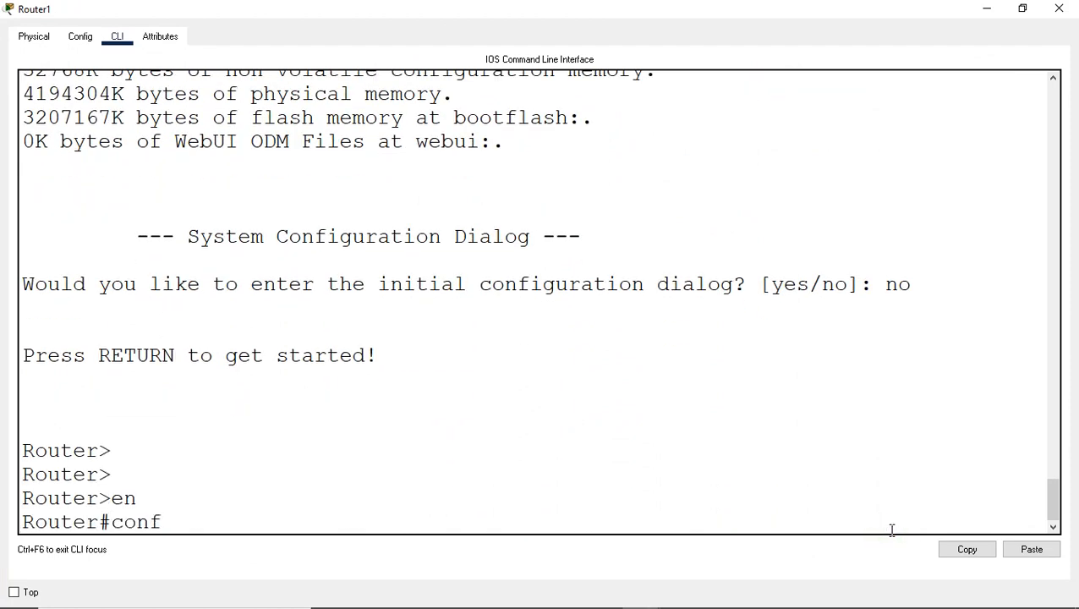
pyautogui.write(' t')
pyautogui.press('Return')
pyautogui.press('Return')
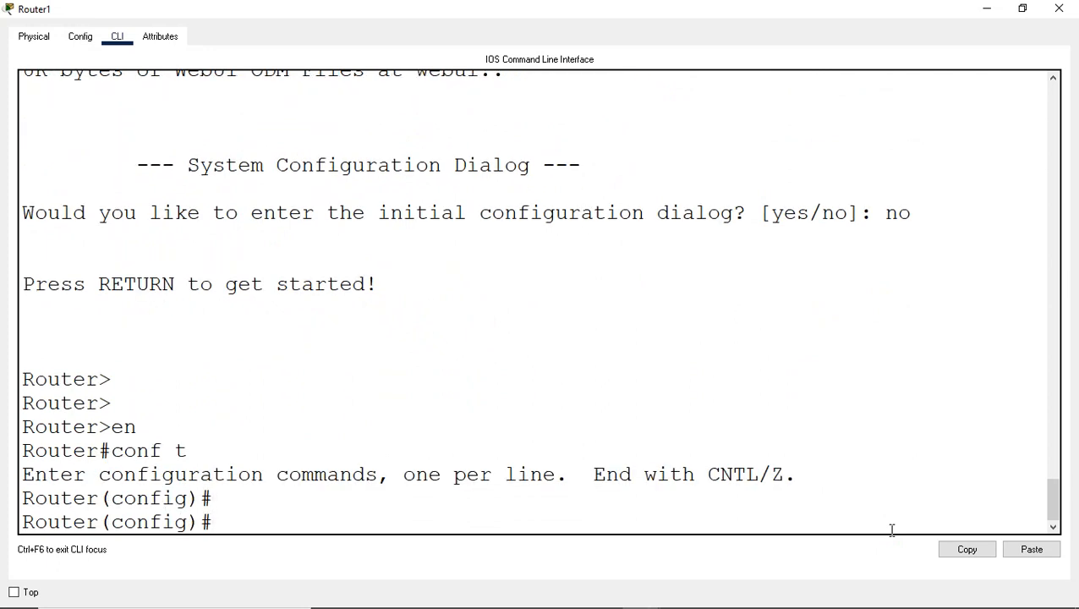
pyautogui.write('host R2')
pyautogui.press('Return')
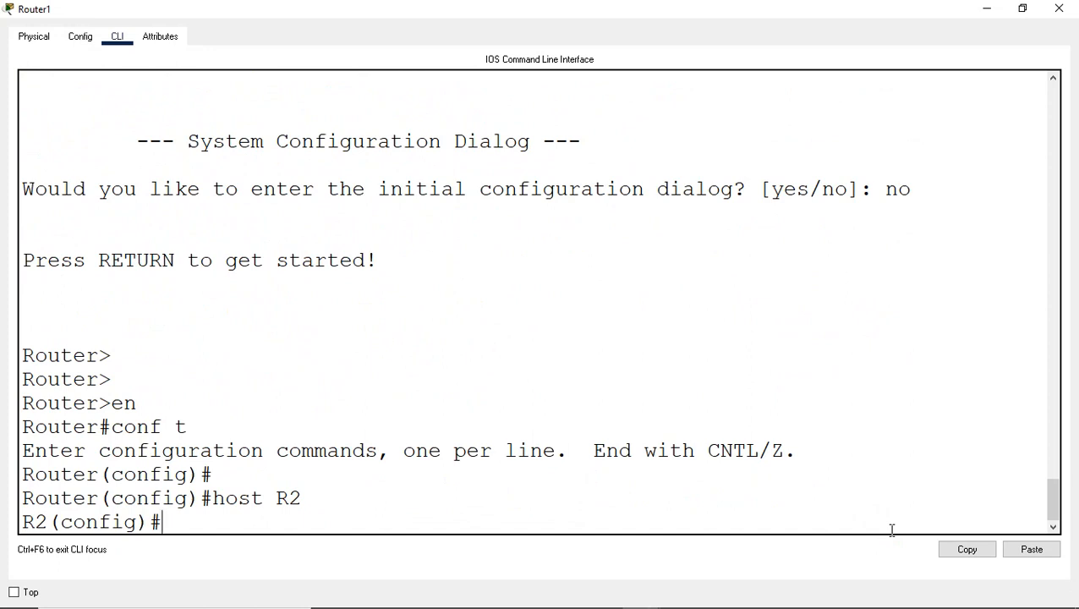
pyautogui.press('Return')
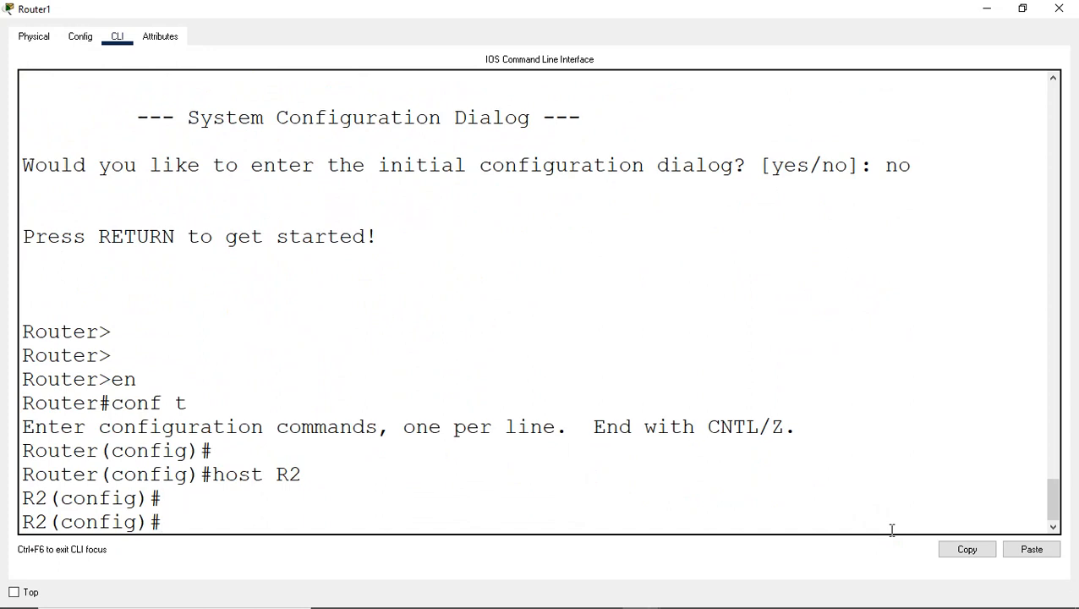
# - Enter configuration of R2's serial interface s0/1/0 and check its port in the topology
pyautogui.write('int s0/1/0')
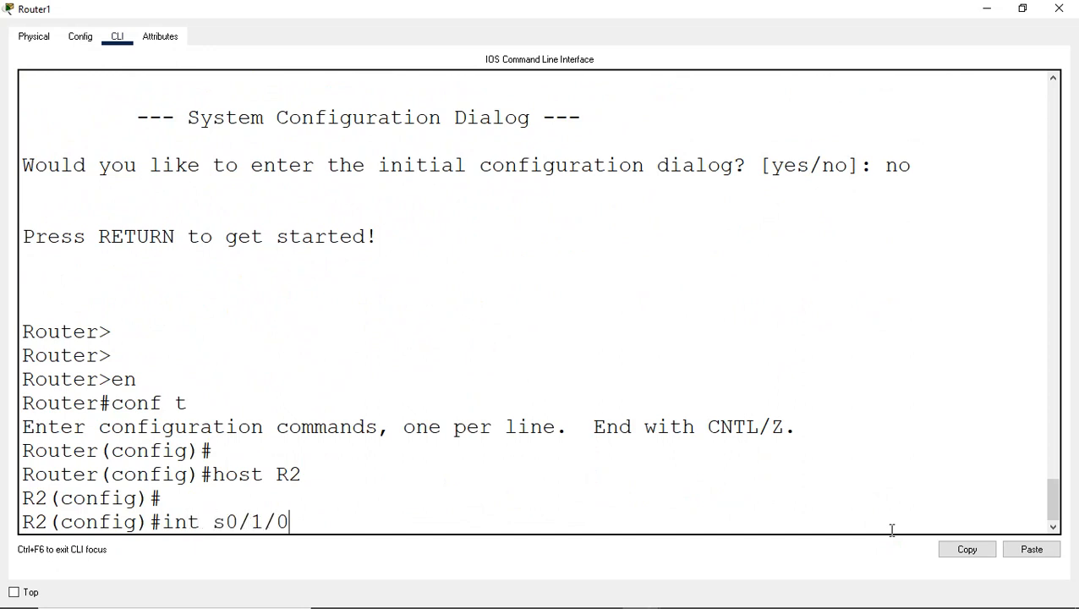
pyautogui.press('Return')
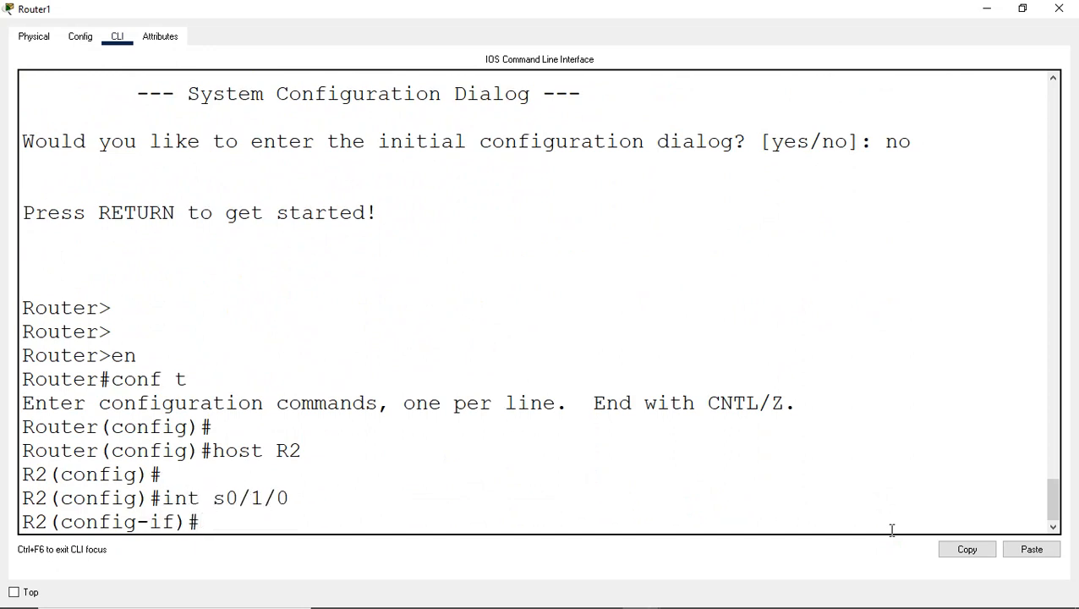
pyautogui.doubleClick(646, 5)
pyautogui.moveTo(642, 42); pyautogui.dragTo(481, 292)
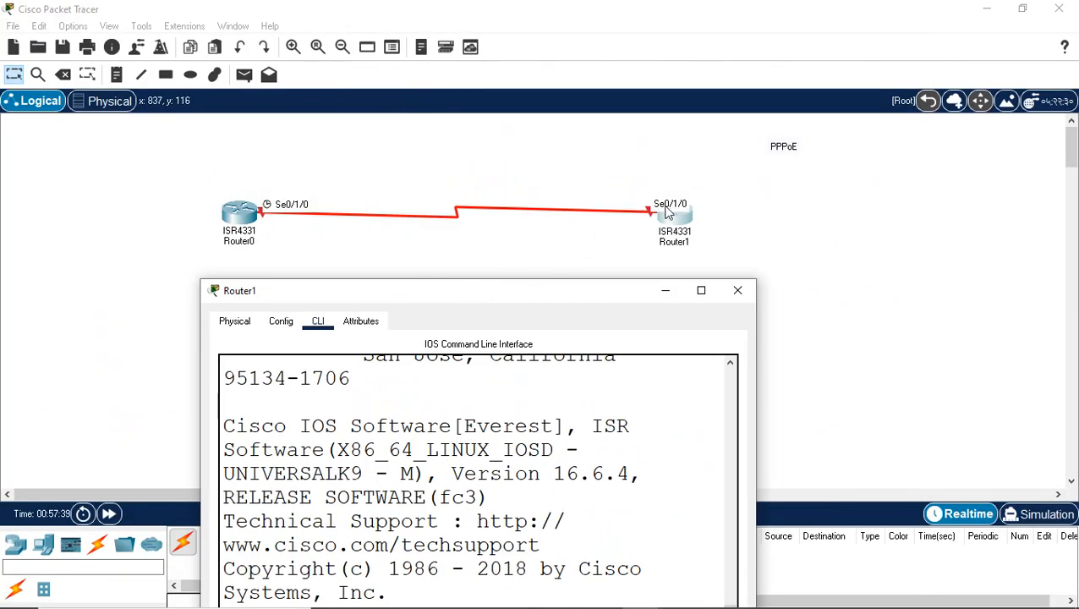
pyautogui.moveTo(578, 290); pyautogui.dragTo(639, 4)
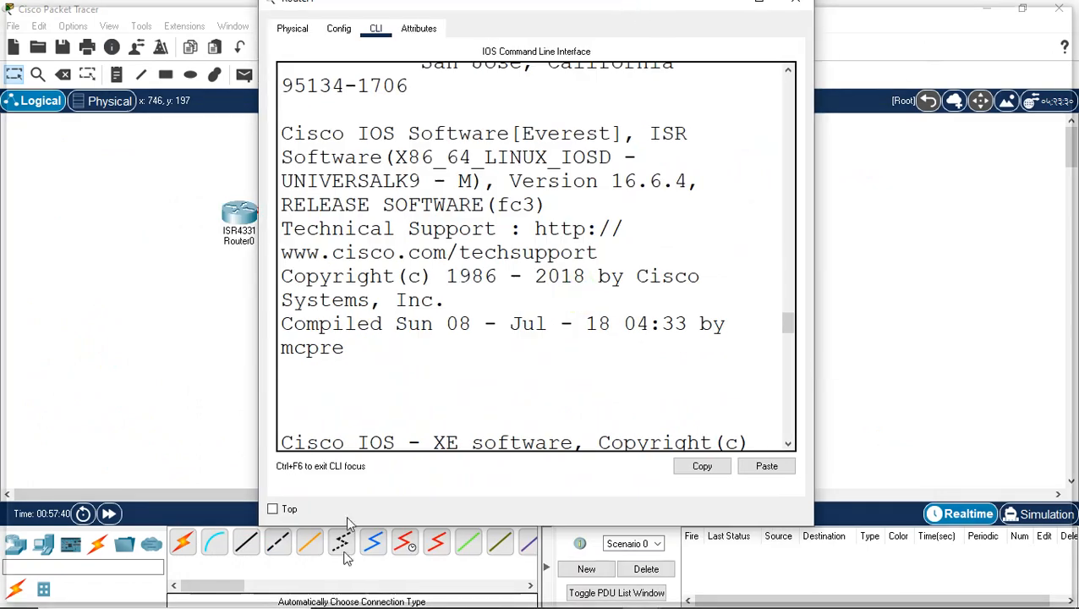
# - Assign 10.0.0.1 with mask 255.0.0.0 to R2's serial interface s0/1/0 and enable it
pyautogui.write('ip add 1')
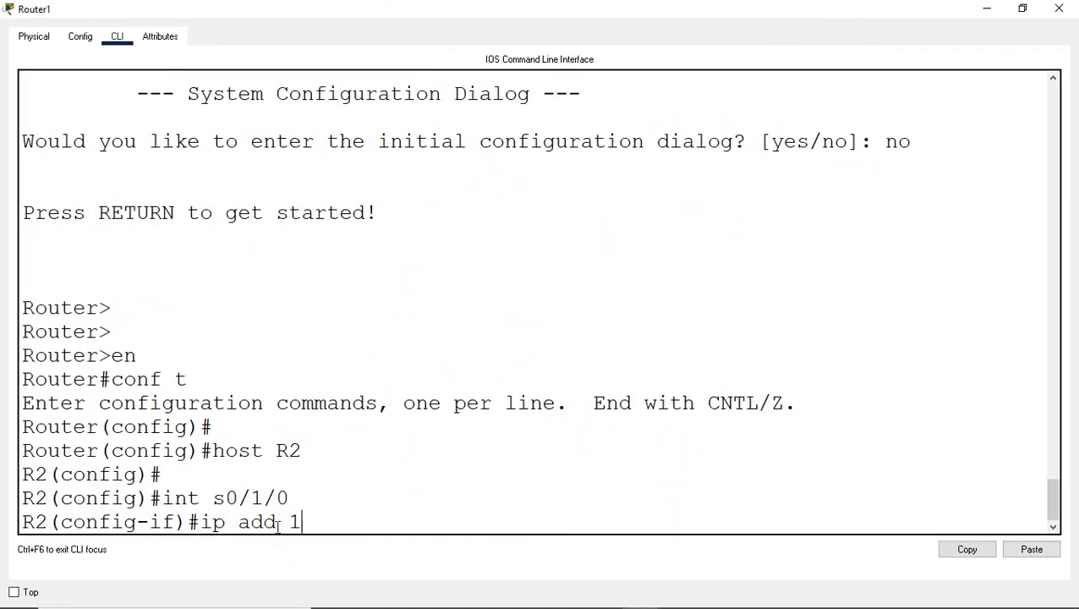
pyautogui.write('0.0.0.1 255.0.')
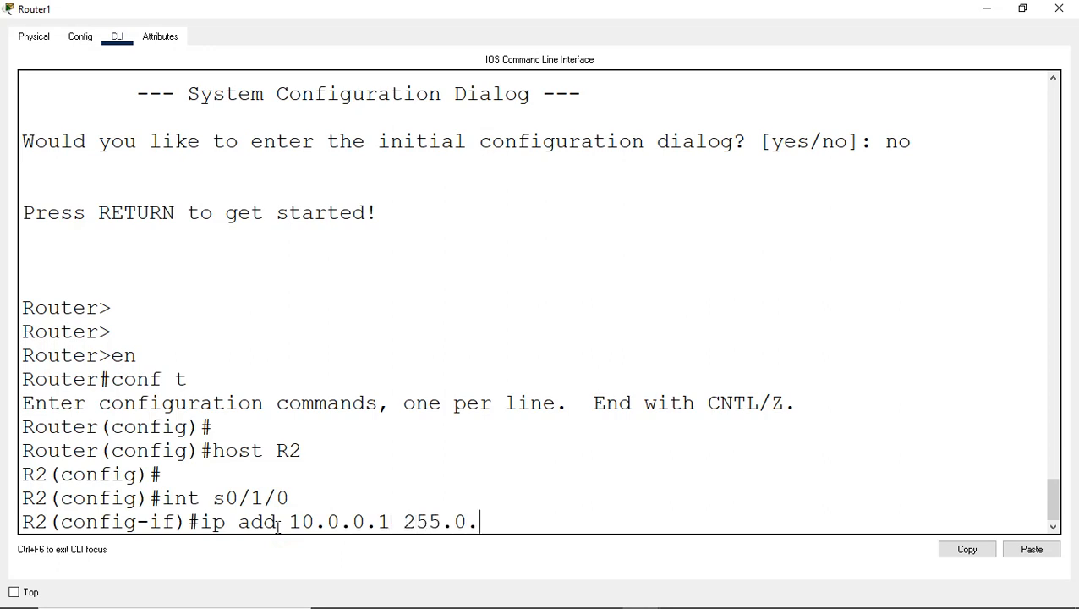
pyautogui.write('0.0.')
pyautogui.press('Return')
pyautogui.write('no sh')
pyautogui.press('Return')
pyautogui.press('Return')
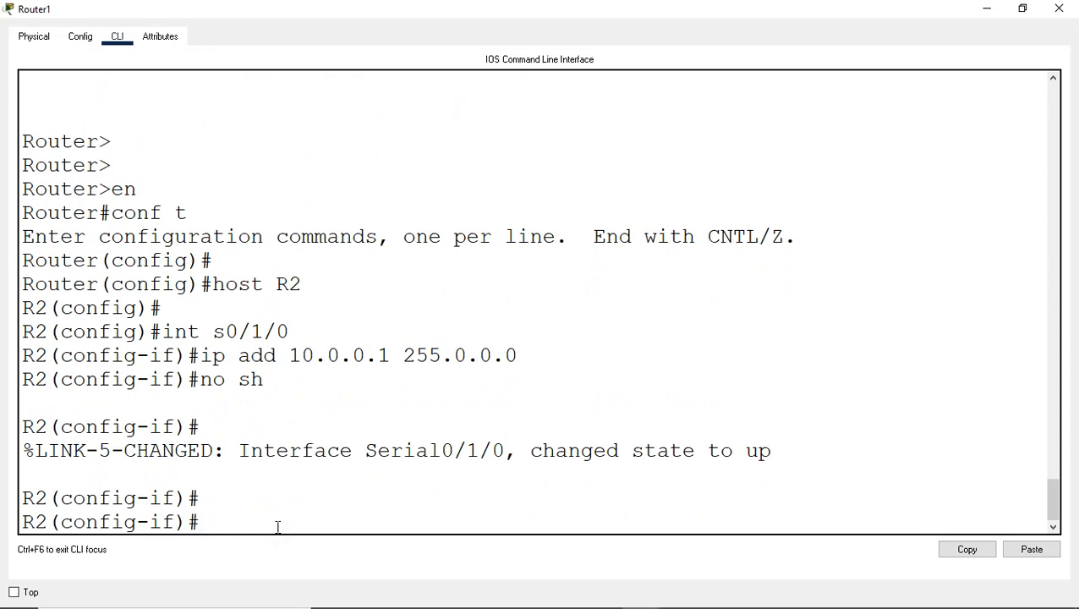
# - Set the IP address of R2's serial interface s0/1/0 to 10.0.0.2 with mask 255.0.0.0 and enable the interface
pyautogui.press('Up')
pyautogui.press('Up')
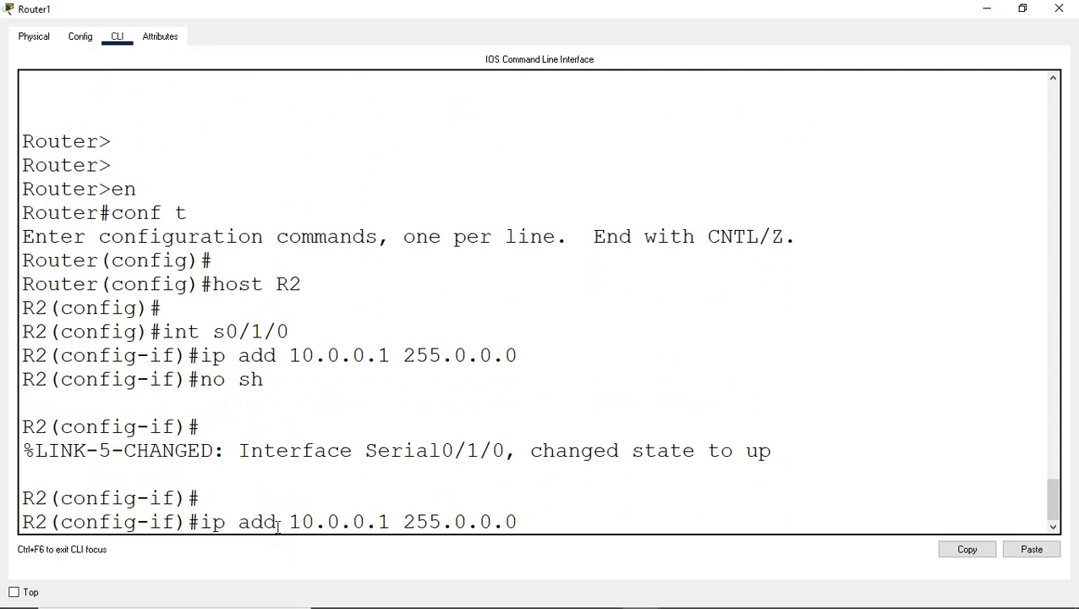
pyautogui.press('Left')
pyautogui.press('Left')
pyautogui.press('Left')
pyautogui.press('Left')
pyautogui.press('Left')
pyautogui.press('Left')
pyautogui.press('Left')
pyautogui.press('Left')
pyautogui.press('Left')
pyautogui.press('Left')
pyautogui.press('Left')
pyautogui.press('Left')
pyautogui.press('Right')
pyautogui.press('Right')
pyautogui.press('BackSpace')
pyautogui.write('2')
pyautogui.press('Return')
pyautogui.write('no sh')
pyautogui.press('Return')
pyautogui.press('Return')
pyautogui.press('Return')
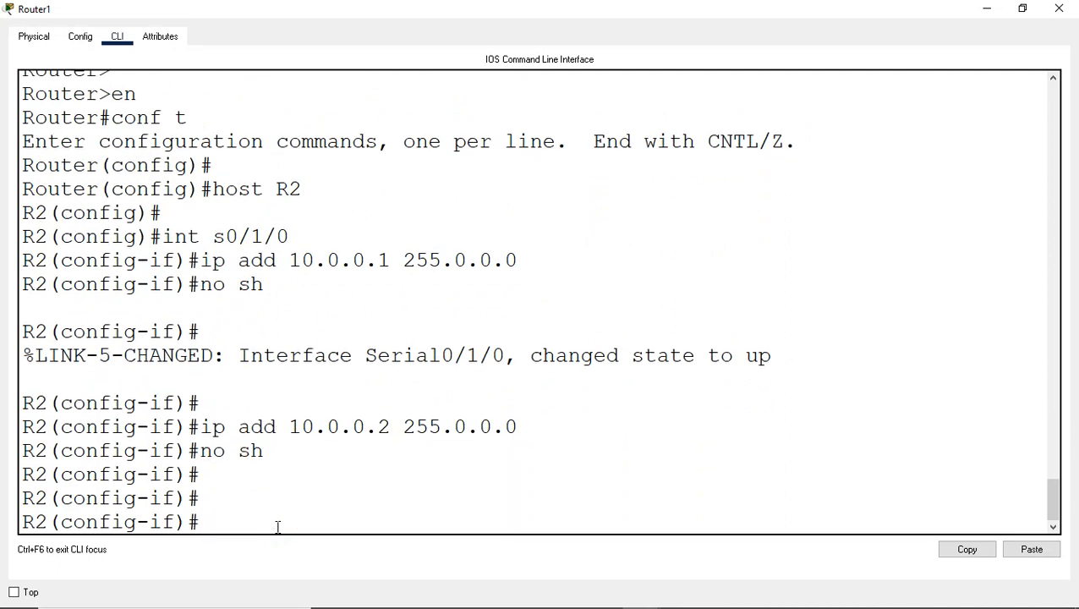
# - Set the encapsulation of R2's serial interface s0/1/0 to PPP
pyautogui.write('en')
pyautogui.press('Tab')
pyautogui.write('ppp')
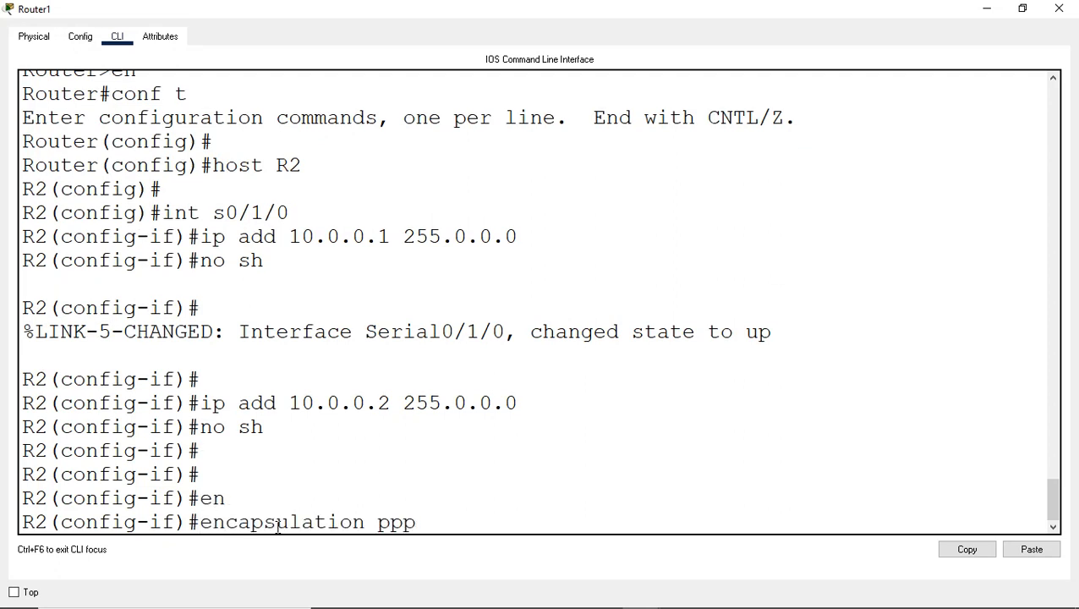
pyautogui.press('Return')
pyautogui.press('Return')
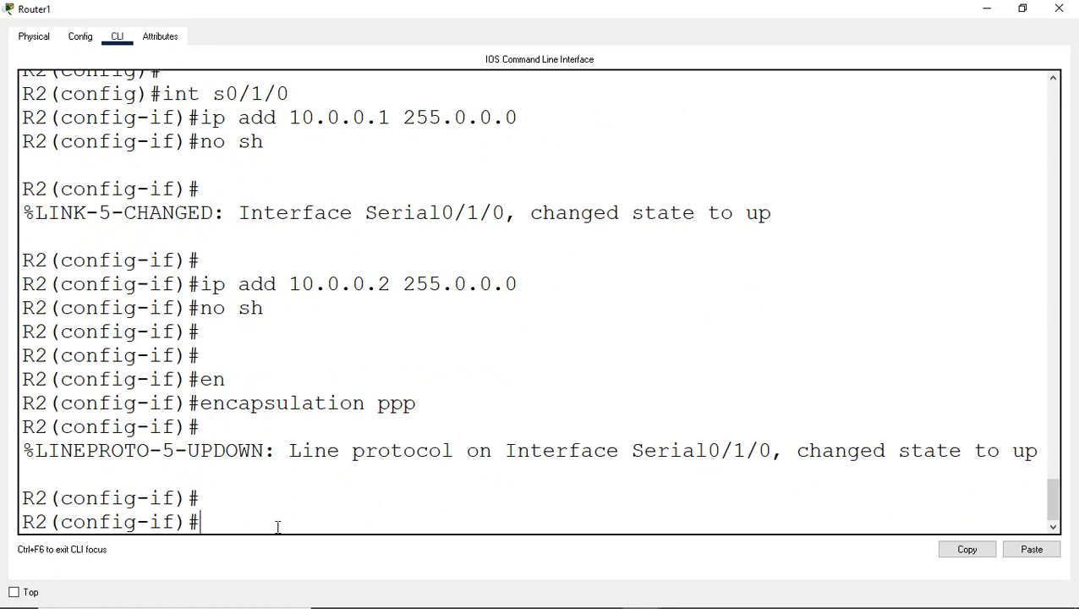
# - Return R2 to privileged mode and ping 10.0.0.1 to test the serial link
pyautogui.hotkey('ctrl', 'z')
pyautogui.press('Return')
pyautogui.press('Return')
pyautogui.press('Return')
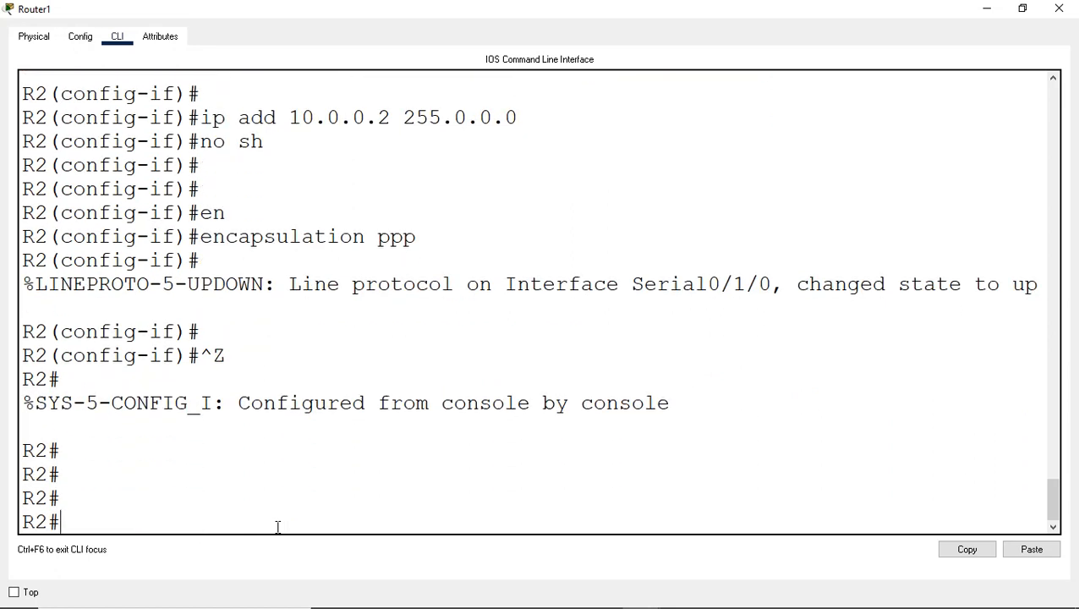
pyautogui.write('ping 10.0.0.1')
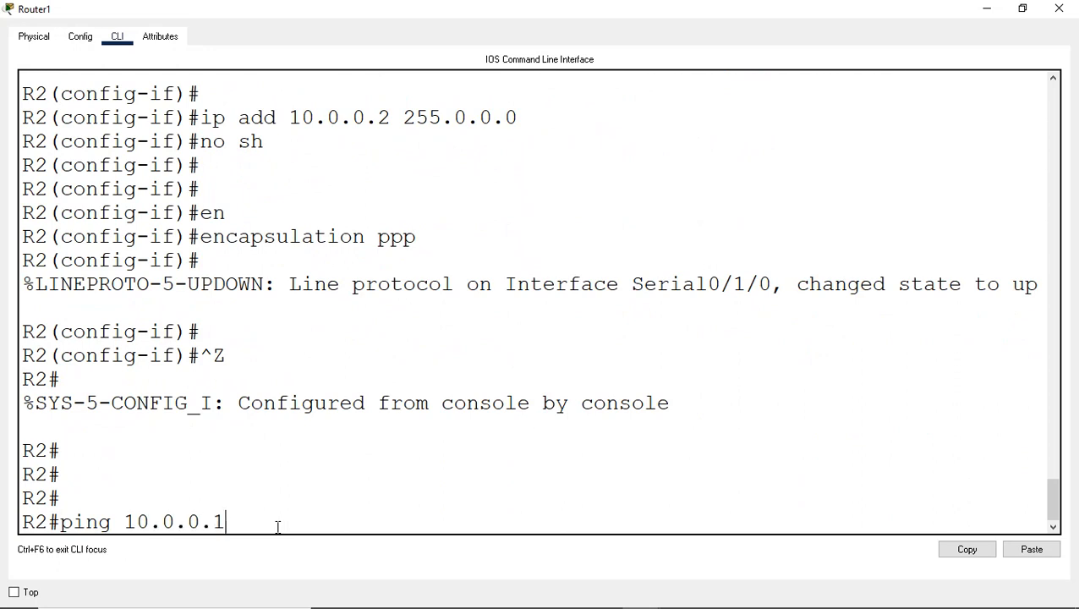
pyautogui.press('Return')
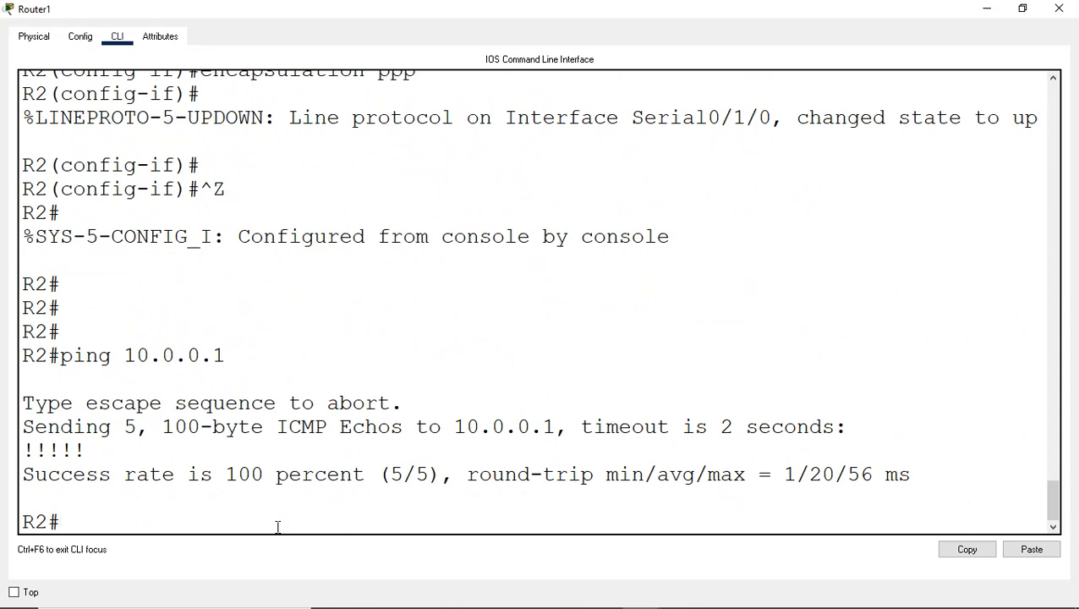
# - Switch to Router0's command line in an enlarged window and return it to global configuration mode
pyautogui.click(1059, 8)
pyautogui.click(234, 214)
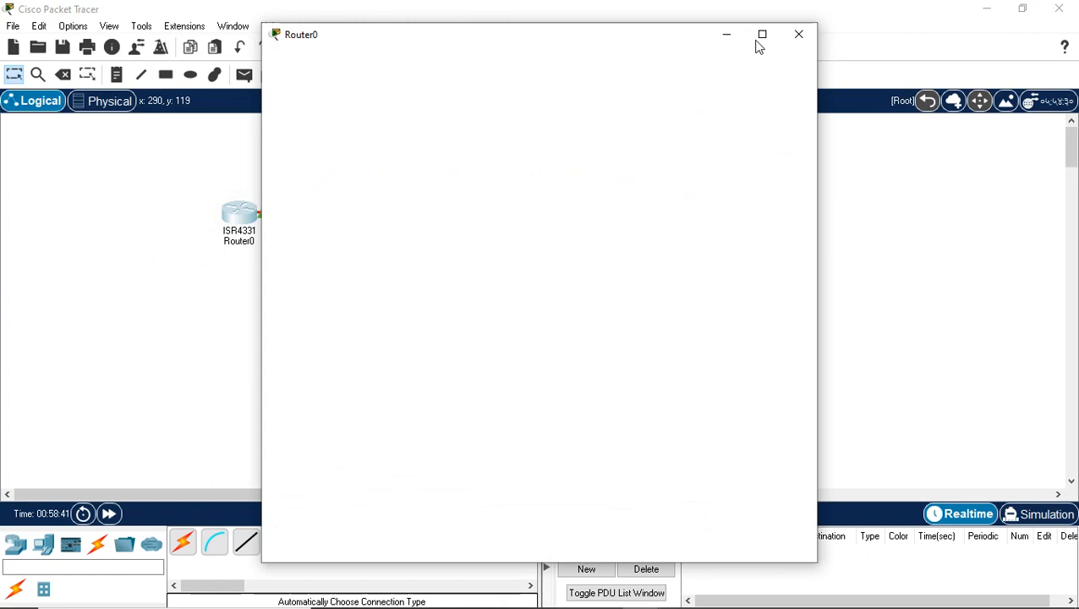
pyautogui.press('super+Up')
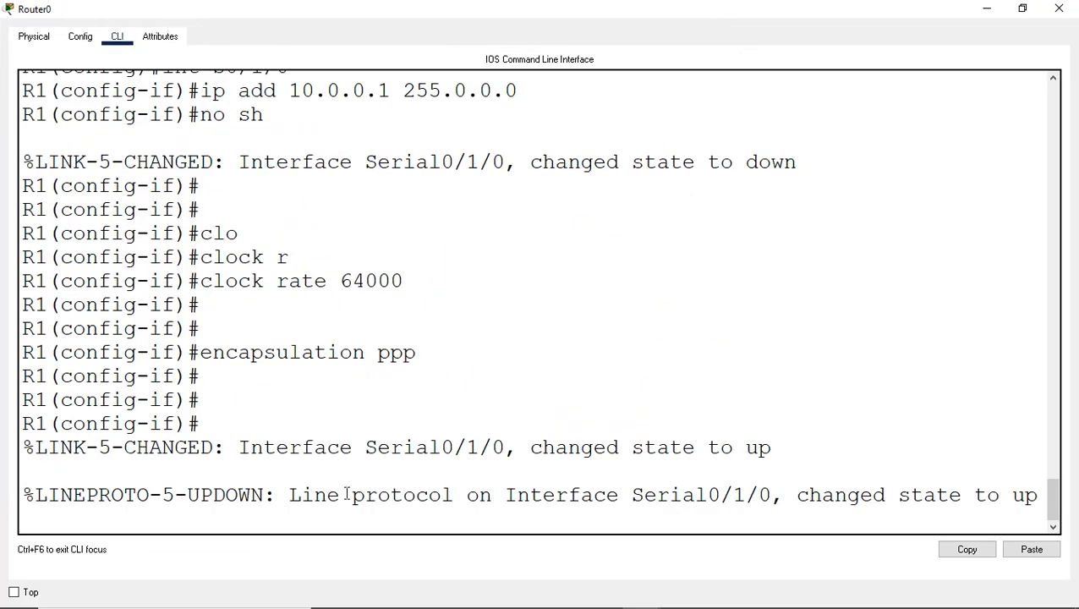
pyautogui.press('Return')
pyautogui.press('Return')
pyautogui.press('Return')
pyautogui.press('Return')
pyautogui.write('exit')
pyautogui.press('Return')
pyautogui.press('Return')
pyautogui.press('Return')
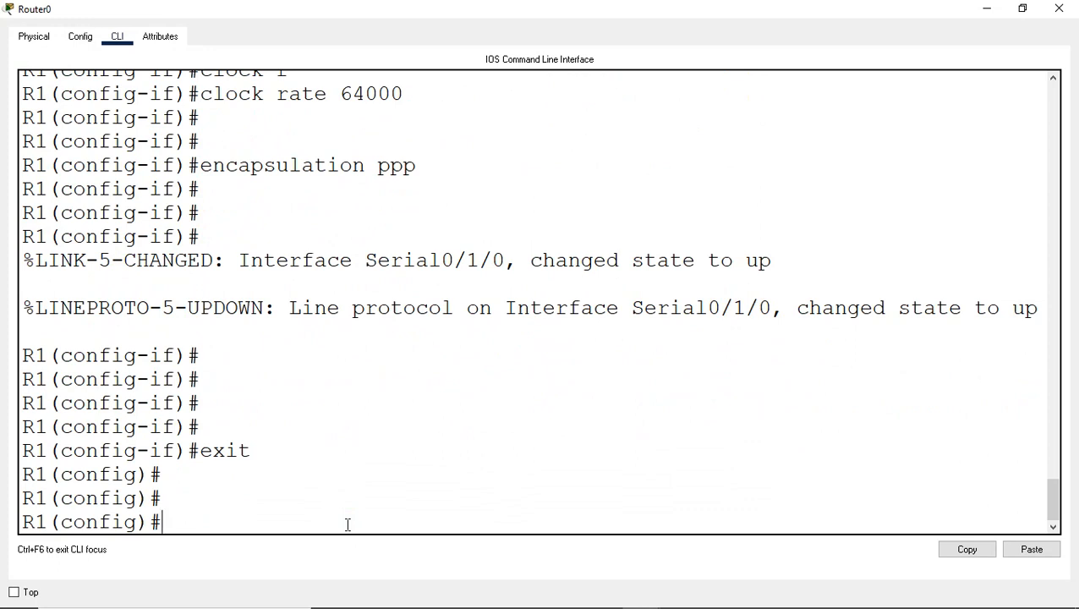
# - Create a local account on R1 with the username R2 and enter its password
pyautogui.write('user')
pyautogui.press('Tab')
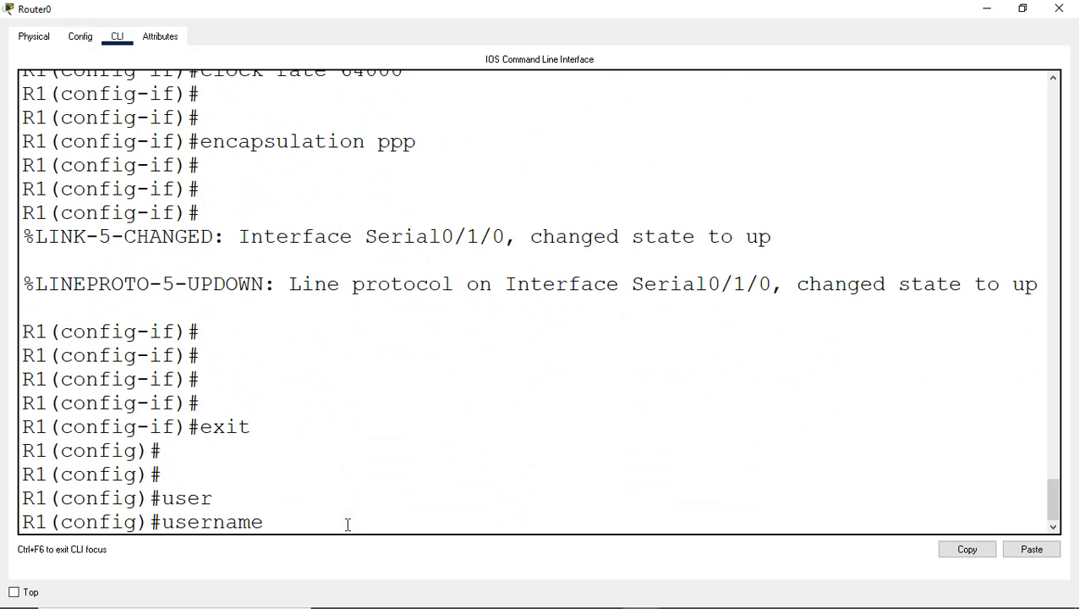
pyautogui.write('R2')
pyautogui.write('pass 123@qwe')
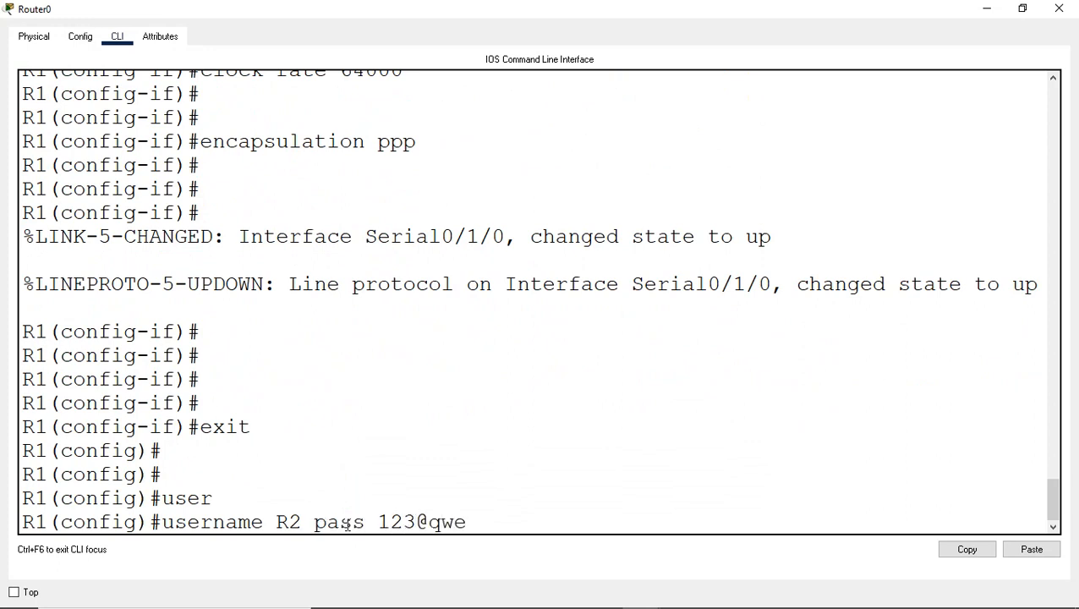
pyautogui.press('Return')
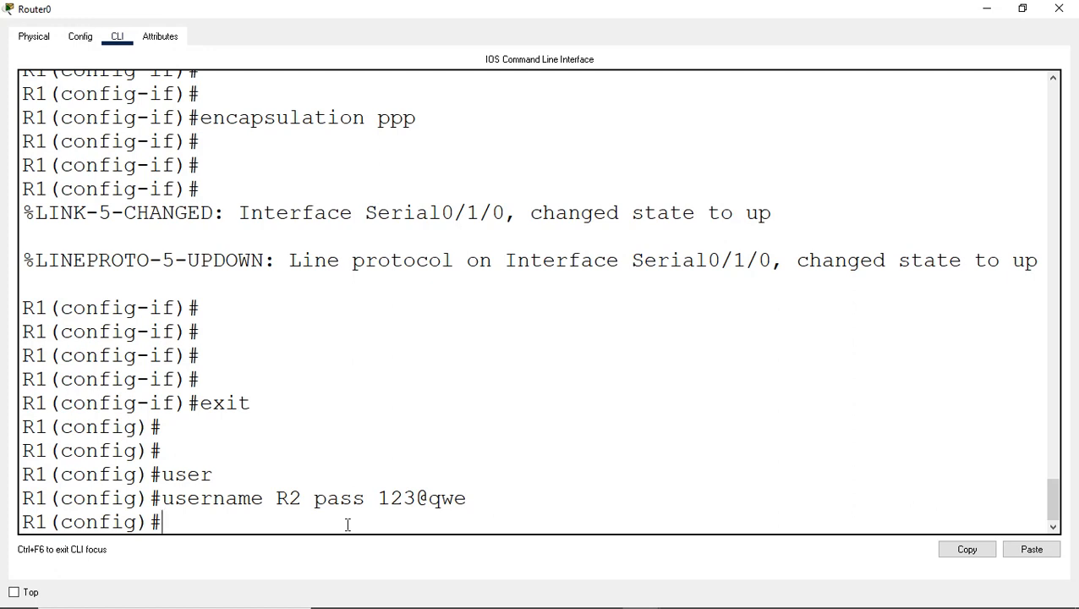
pyautogui.write('ppp')
pyautogui.press('Tab')
pyautogui.write('au')
pyautogui.press('Tab')
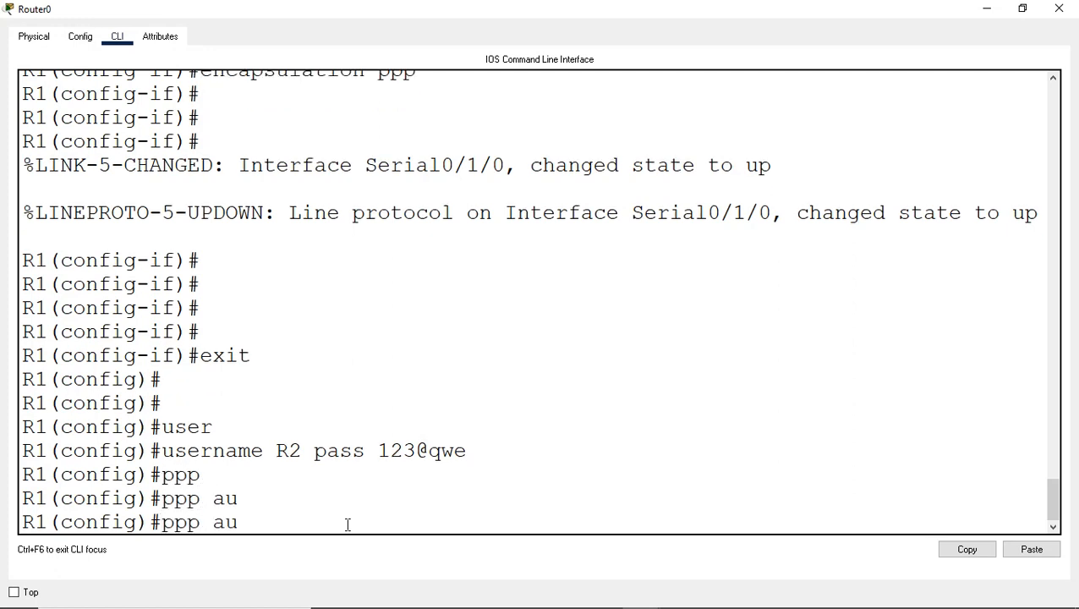
pyautogui.press('BackSpace')
pyautogui.press('BackSpace')
pyautogui.press('BackSpace')
pyautogui.press('BackSpace')
pyautogui.press('BackSpace')
pyautogui.press('BackSpace')
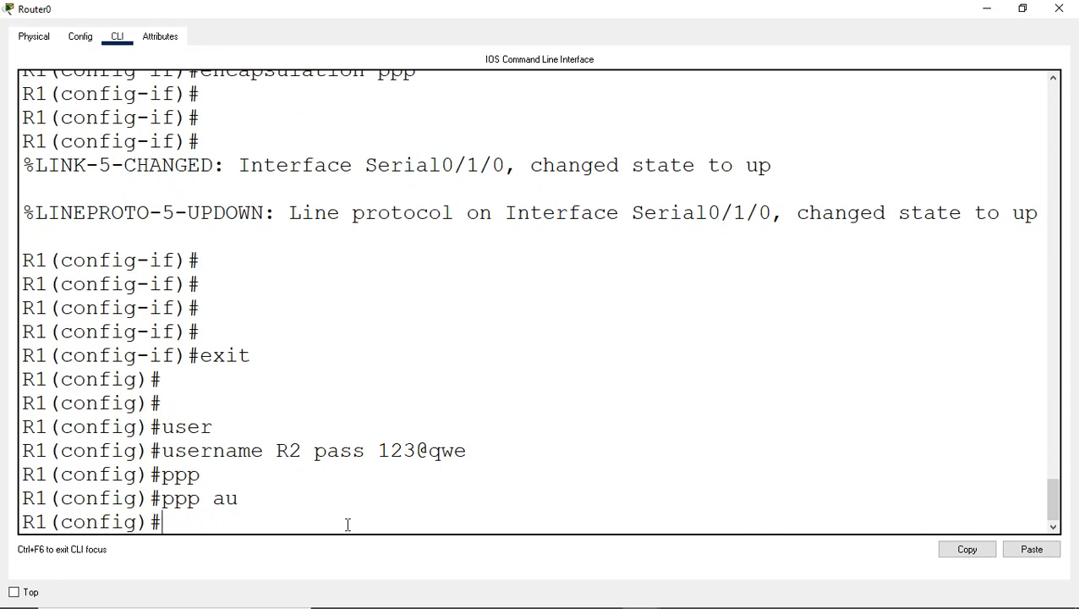
# - Enter configuration of R1's serial interface s0/1/0 and set its PPP authentication to CHAP
pyautogui.write('int s0/1/0')
pyautogui.press('Return')
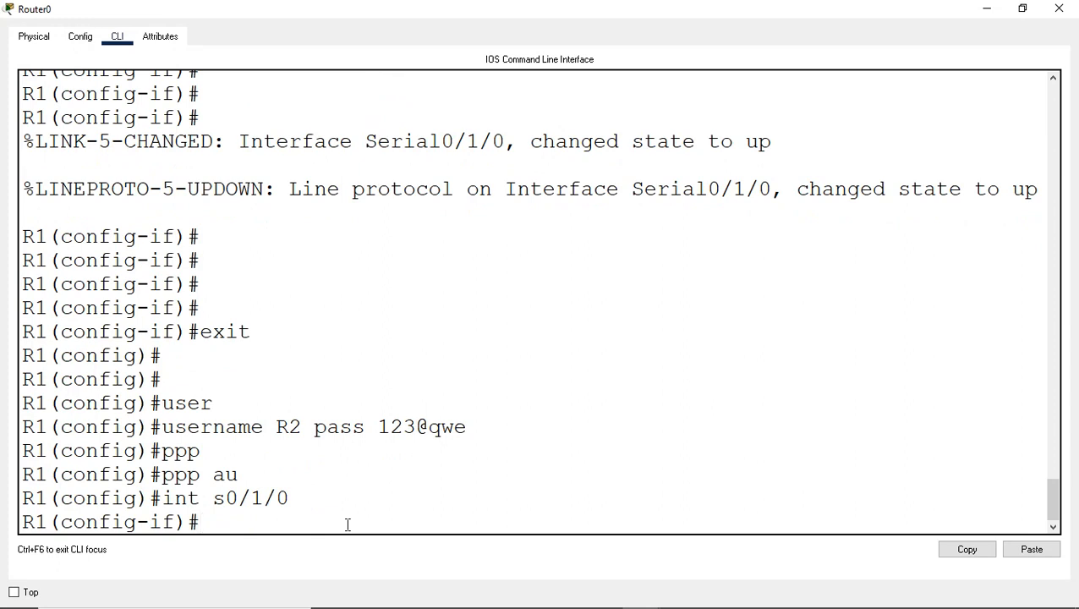
pyautogui.write('ppp au')
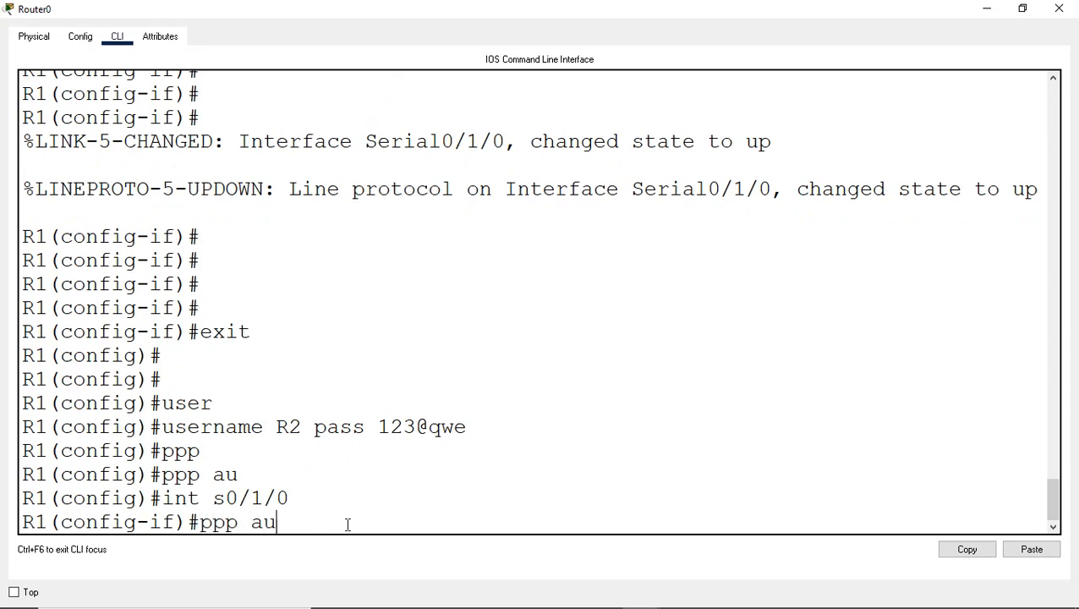
pyautogui.press('Tab')
pyautogui.write('ch')
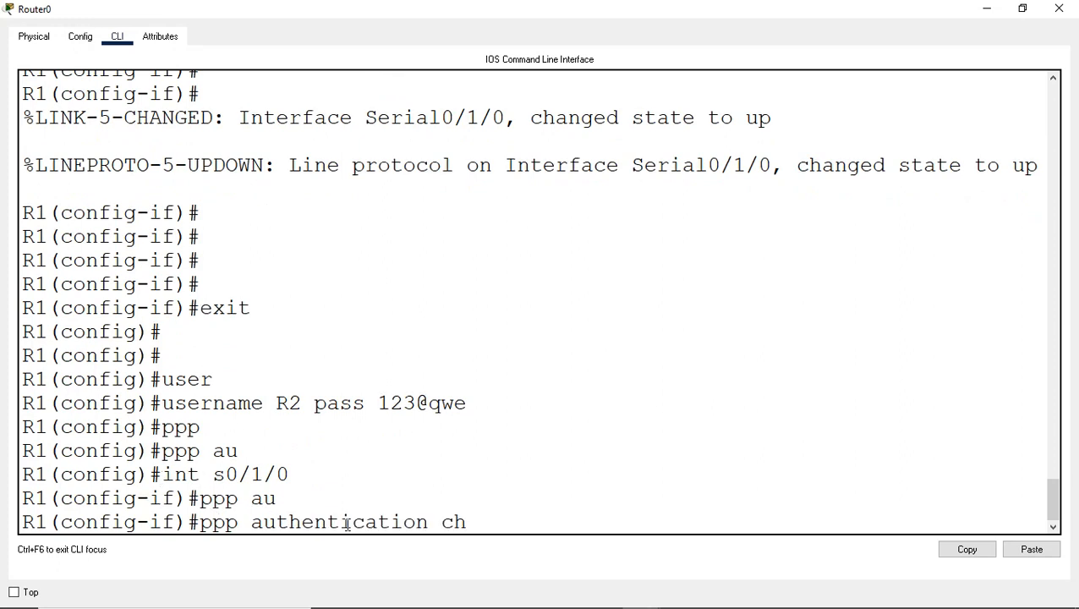
pyautogui.write('ap')
pyautogui.press('Return')
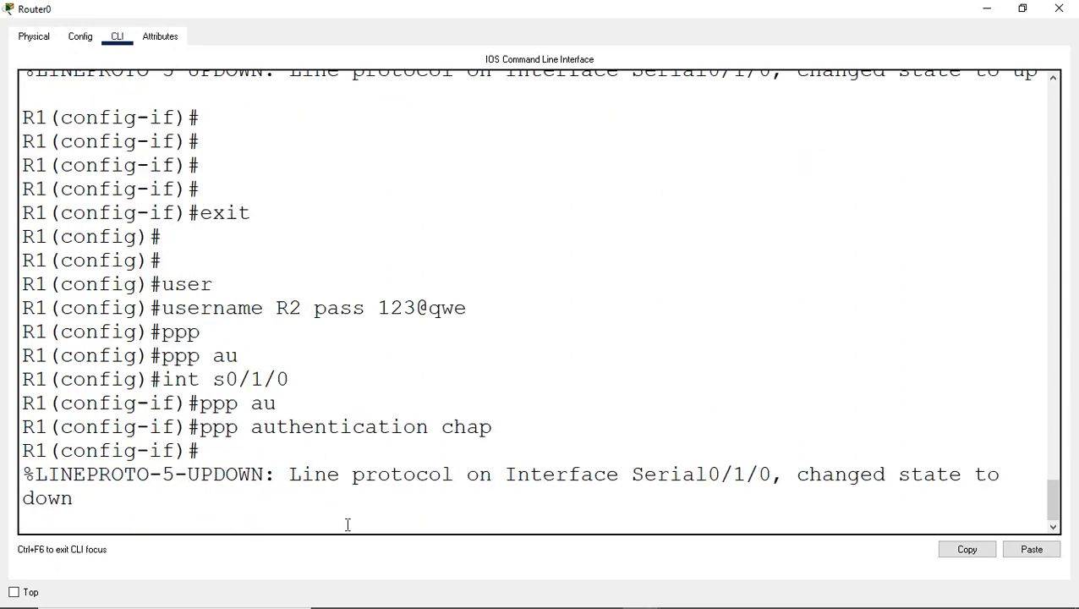
pyautogui.press('Return')
pyautogui.press('Return')
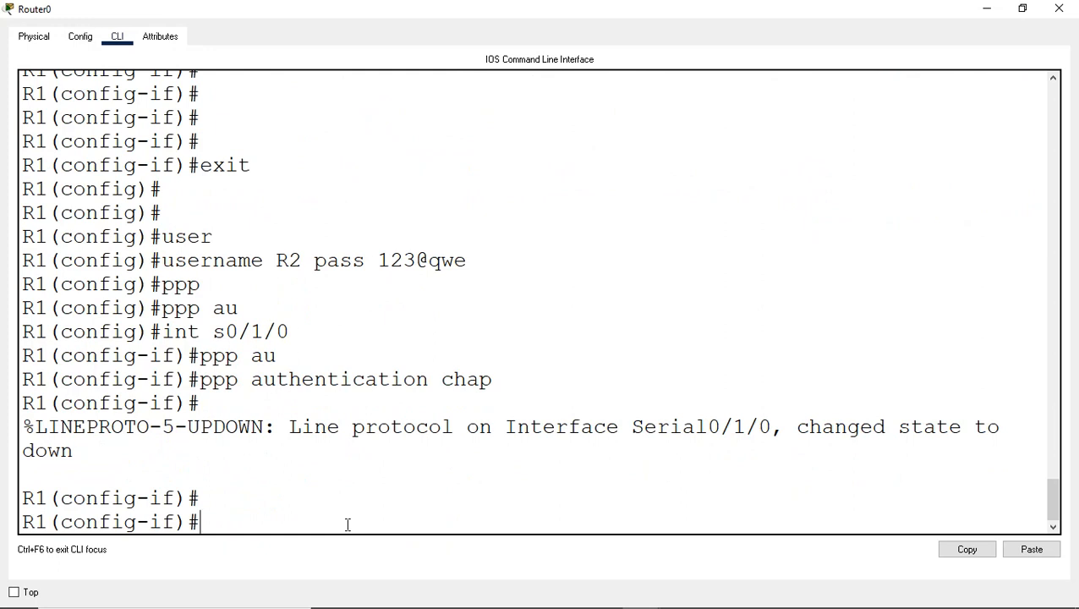
pyautogui.moveTo(202, 379); pyautogui.dragTo(513, 375)
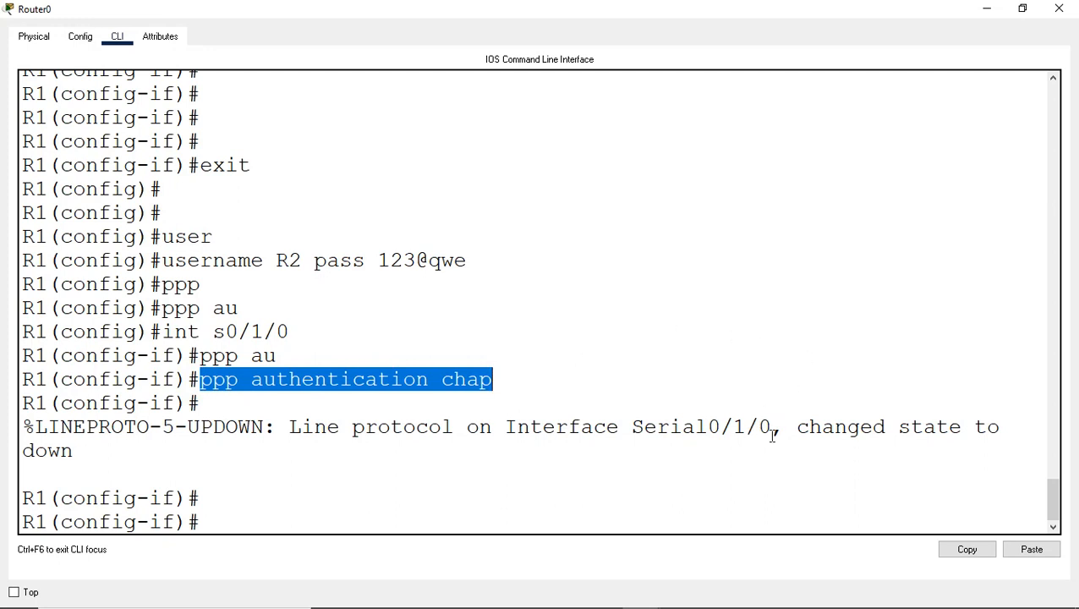
pyautogui.moveTo(785, 426); pyautogui.dragTo(959, 451)
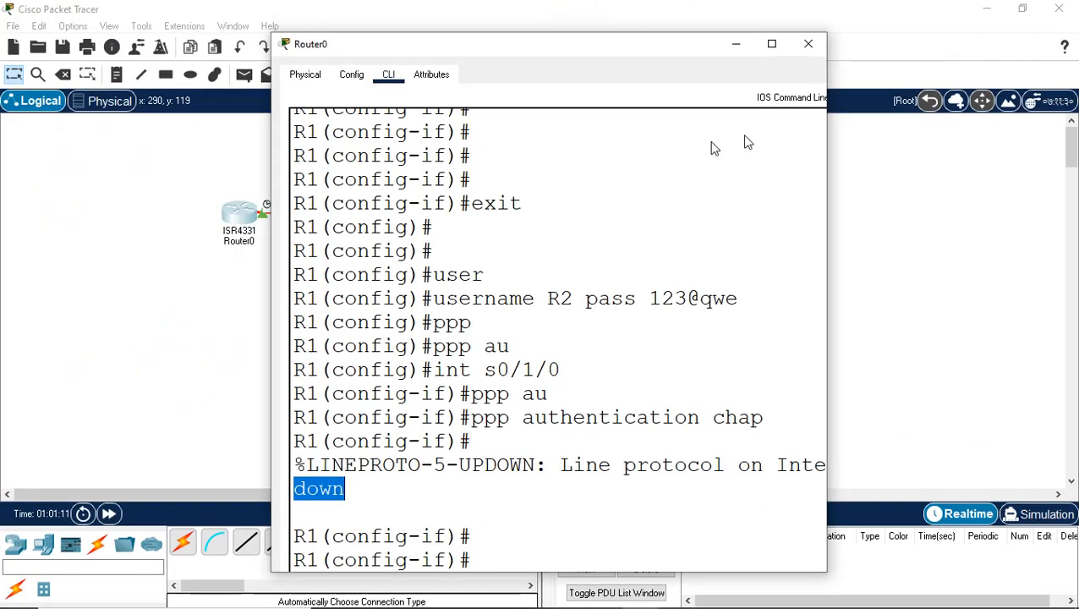
# - Switch to Router1's command line in an enlarged window and enter global configuration mode
pyautogui.click(737, 147)
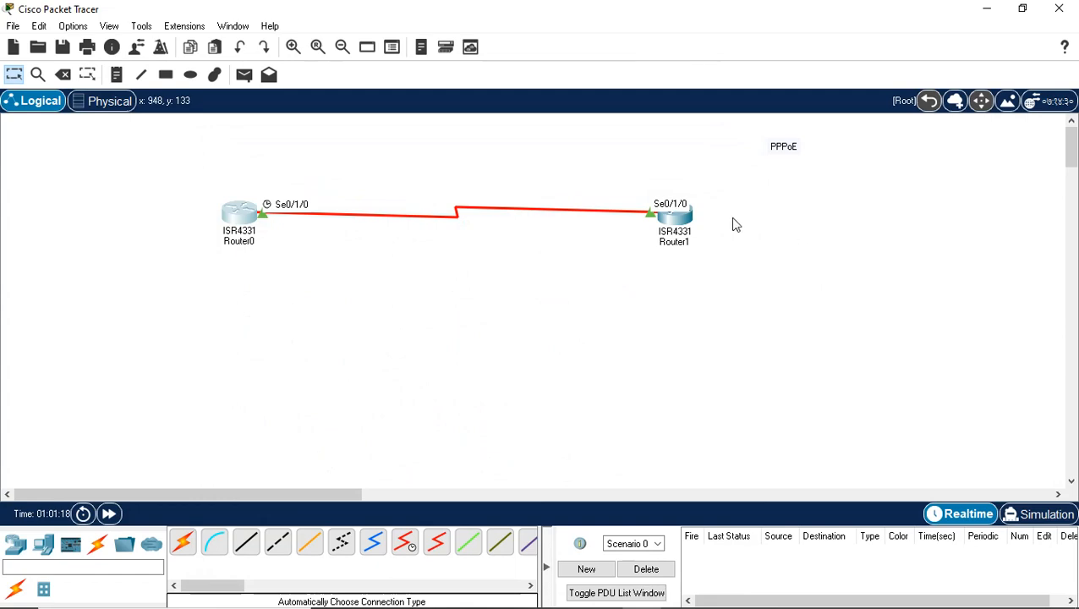
pyautogui.click(681, 224)
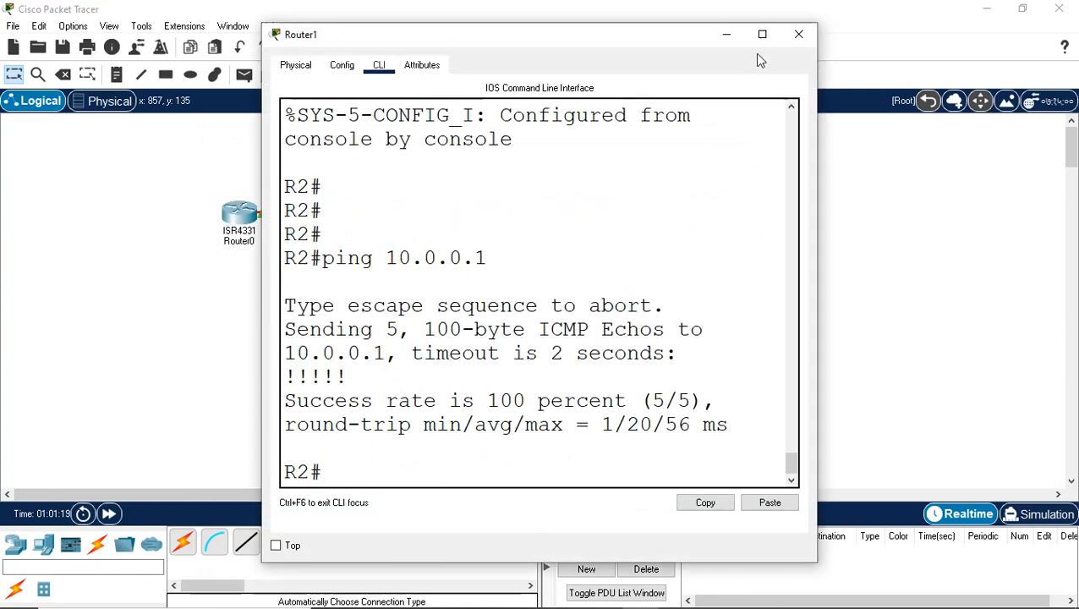
pyautogui.click(761, 34)
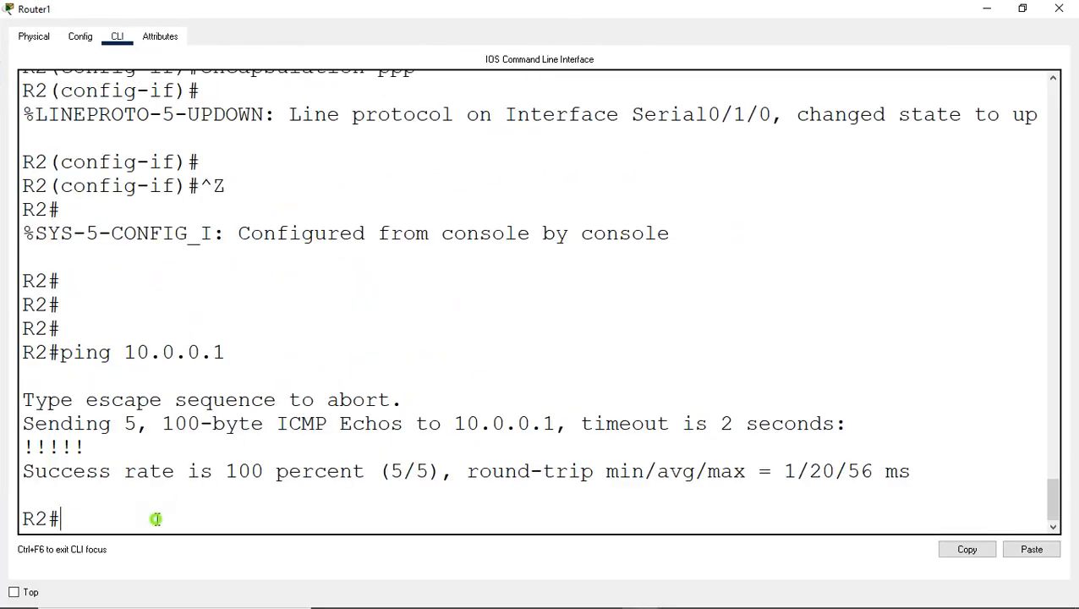
pyautogui.write('conf t')
pyautogui.press('Return')
pyautogui.press('Return')
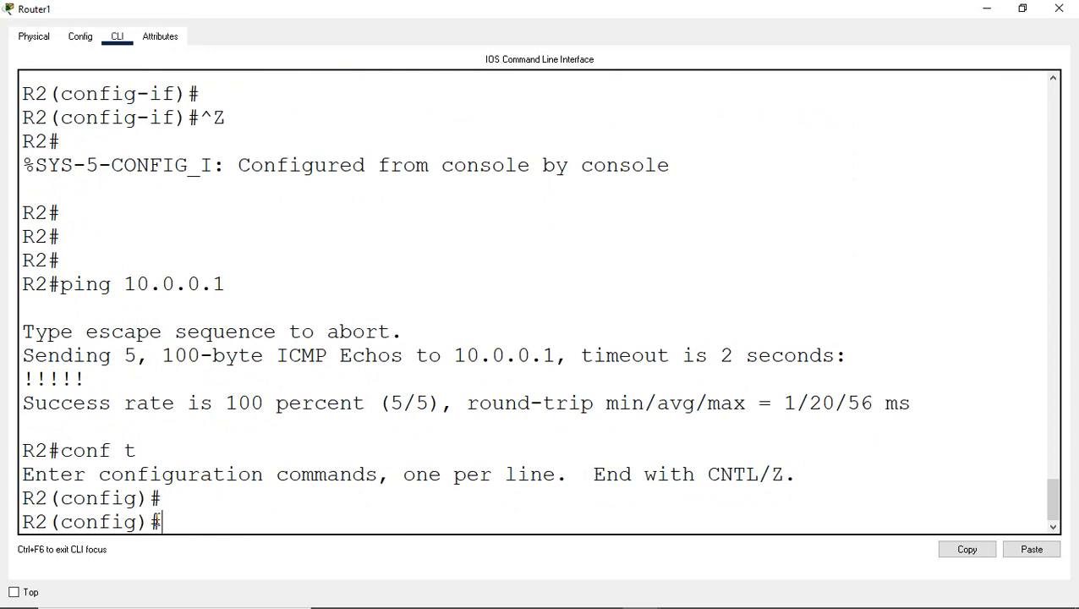
pyautogui.press('Return')
pyautogui.press('Return')
pyautogui.press('Return')
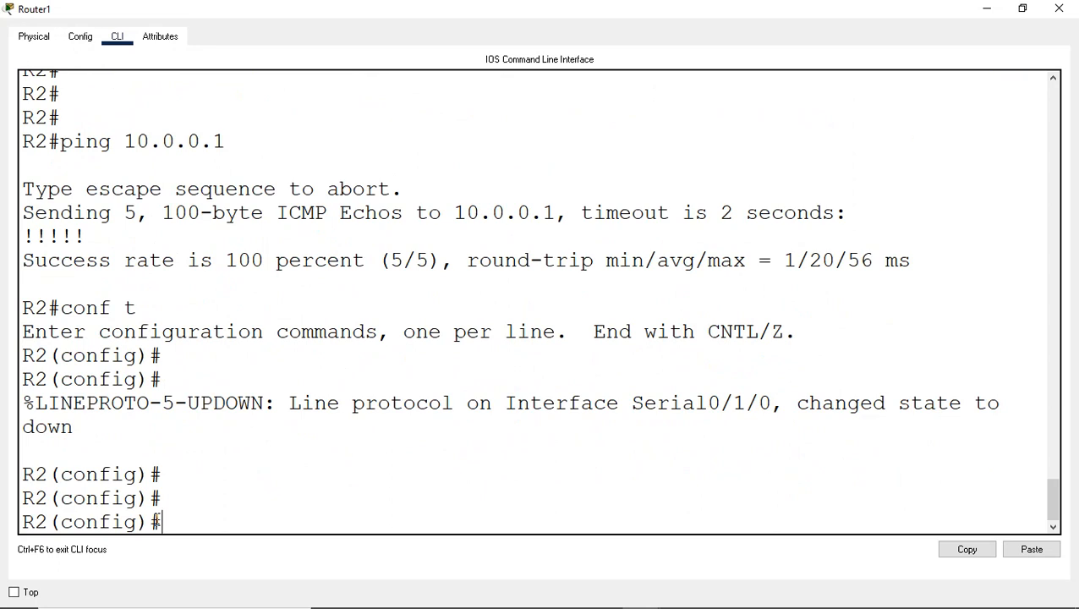
# - Create a local account on R2 with the username R1 and enter its password, correcting the misspelled username command
pyautogui.write('useran')
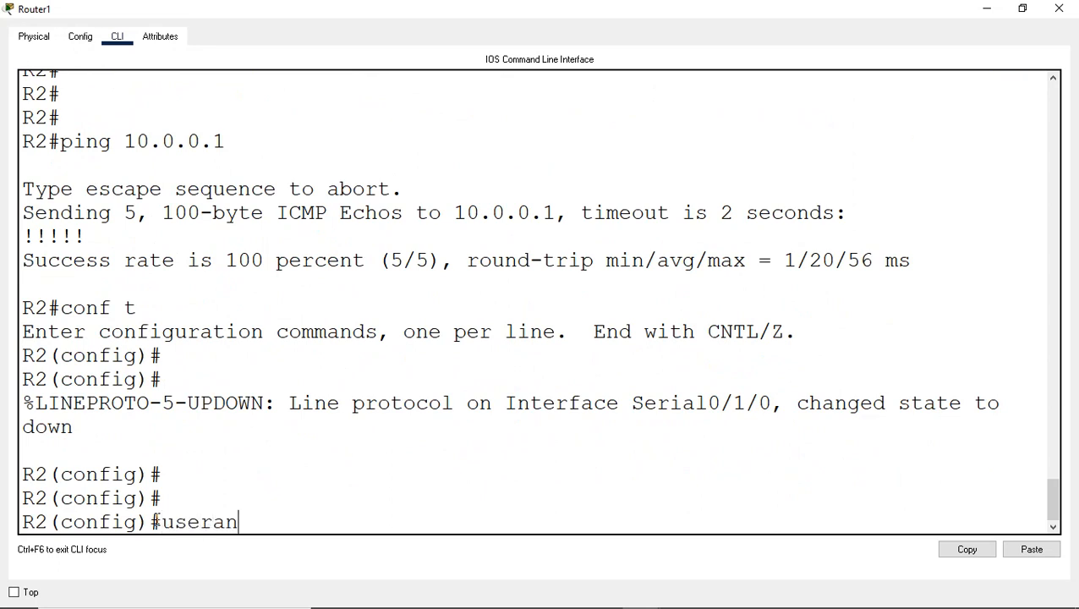
pyautogui.write('ame R1 pass 123@qwe')
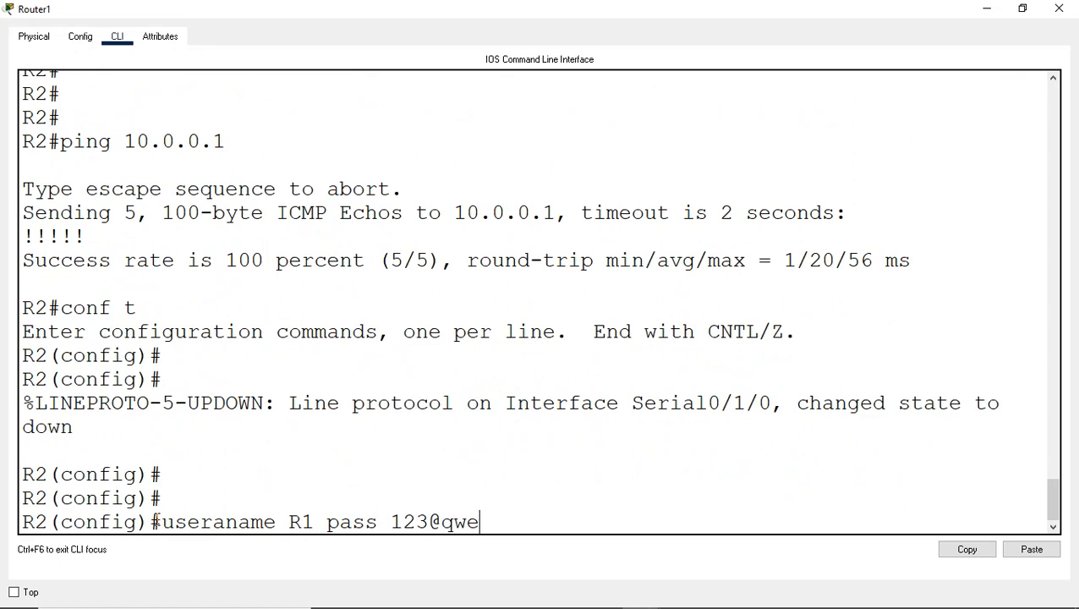
pyautogui.press('Return')
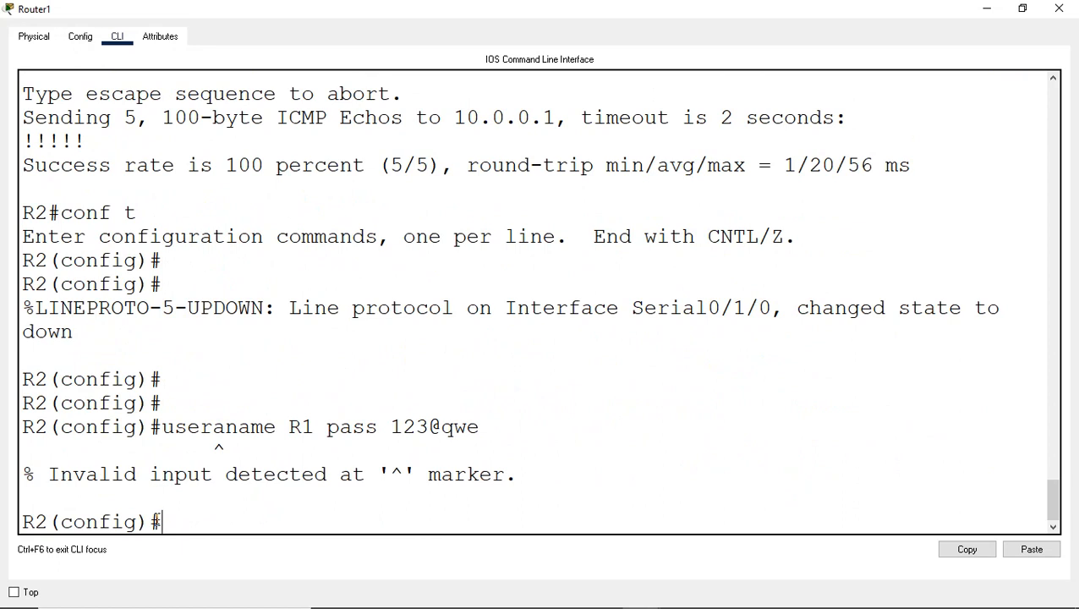
pyautogui.press('Up')
pyautogui.press('Left')
pyautogui.press('Left')
pyautogui.press('Left')
pyautogui.press('Left')
pyautogui.press('Left')
pyautogui.press('Left')
pyautogui.press('Left')
pyautogui.press('Left')
pyautogui.press('Left')
pyautogui.press('Left')
pyautogui.press('Left')
pyautogui.press('Left')
pyautogui.press('Left')
pyautogui.press('Left')
pyautogui.press('Left')
pyautogui.press('Left')
pyautogui.press('Left')
pyautogui.press('Left')
pyautogui.press('Left')
pyautogui.press('Left')
pyautogui.press('Left')
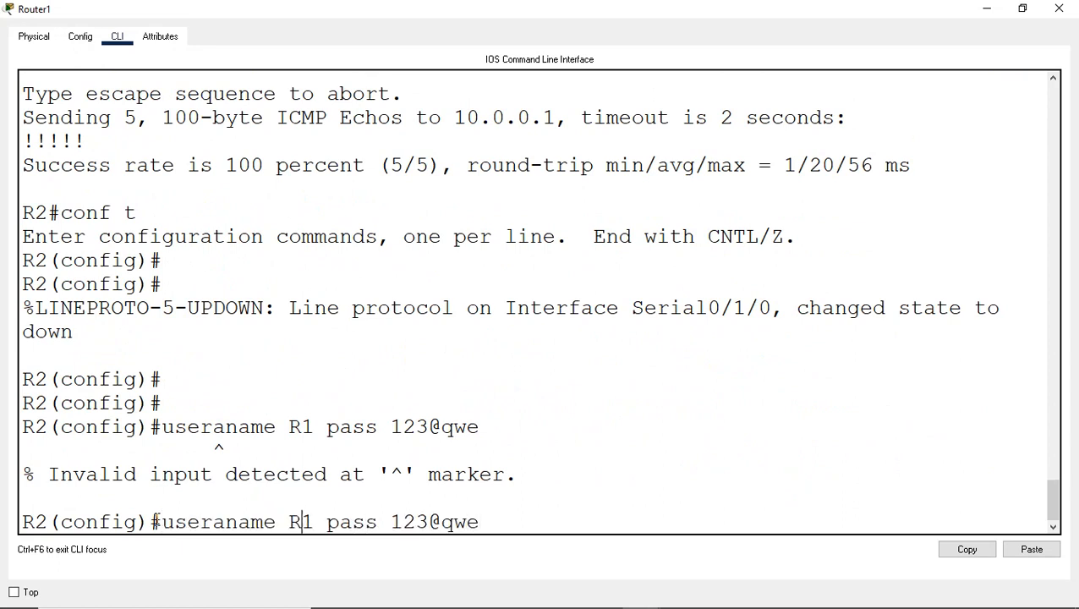
pyautogui.press('Right')
pyautogui.press('Right')
pyautogui.press('BackSpace')
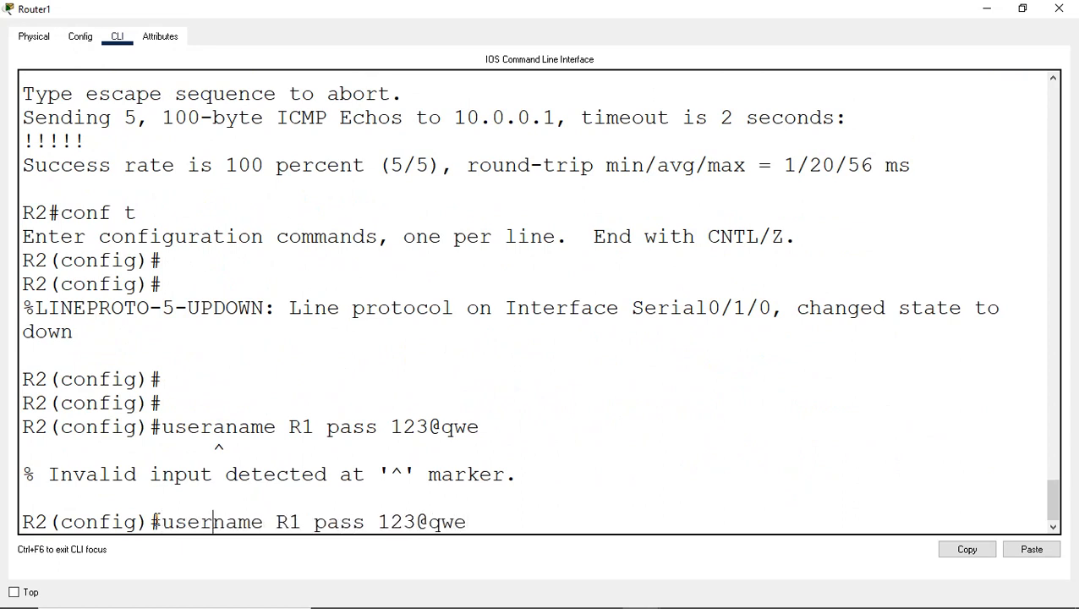
pyautogui.press('Right')
pyautogui.press('Right')
pyautogui.press('Right')
pyautogui.press('Right')
pyautogui.press('Right')
pyautogui.press('Right')
pyautogui.press('Right')
pyautogui.press('Right')
pyautogui.press('Right')
pyautogui.press('Right')
pyautogui.press('Right')
pyautogui.press('Right')
pyautogui.press('Right')
pyautogui.press('Right')
pyautogui.press('Right')
pyautogui.press('Right')
pyautogui.press('Return')
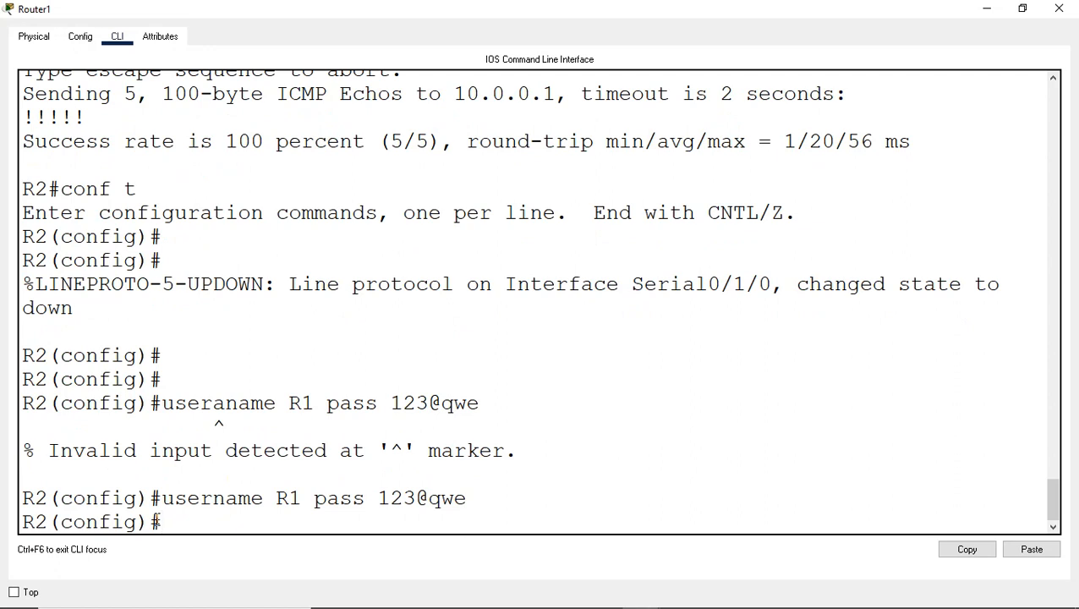
# - Enter configuration of R2's serial interface s0/1/0 and set its PPP authentication to CHAP
pyautogui.write('int s0/1/0')
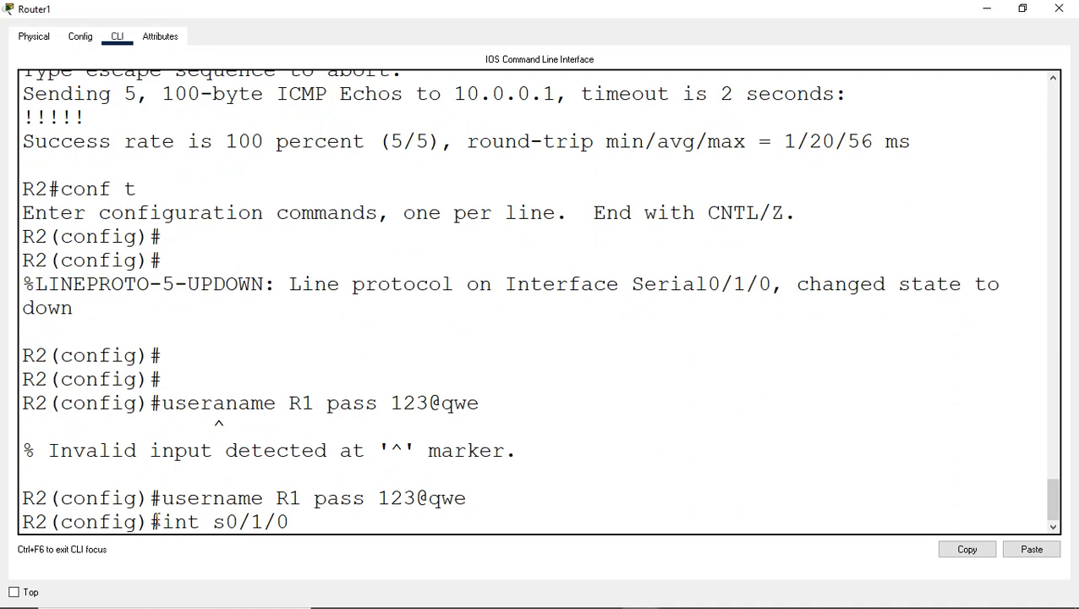
pyautogui.press('Return')
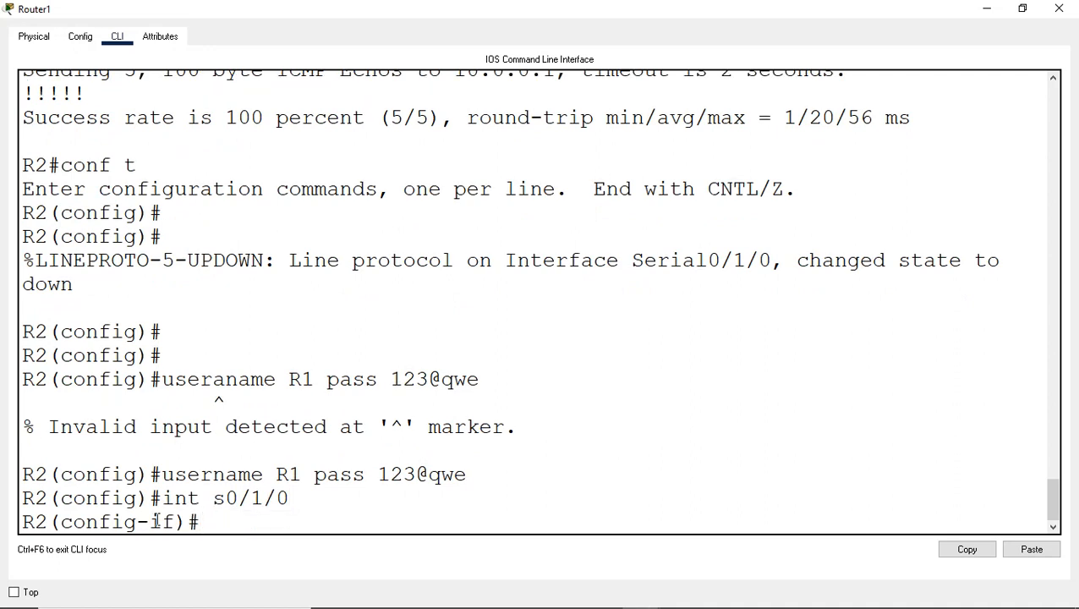
pyautogui.write('ppp au')
pyautogui.press('Tab')
pyautogui.write('chap')
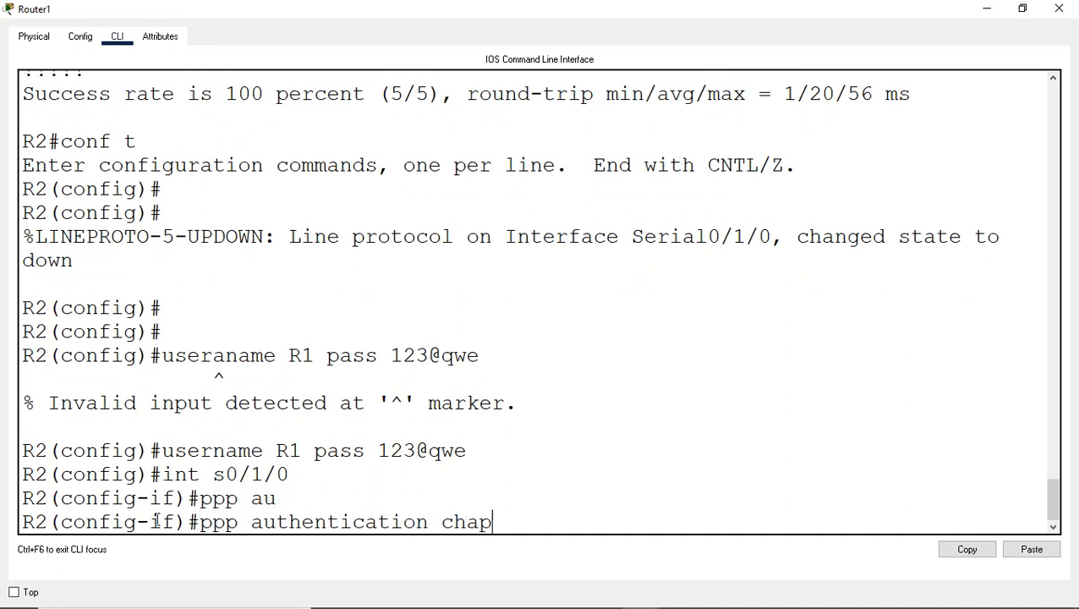
pyautogui.press('Return')
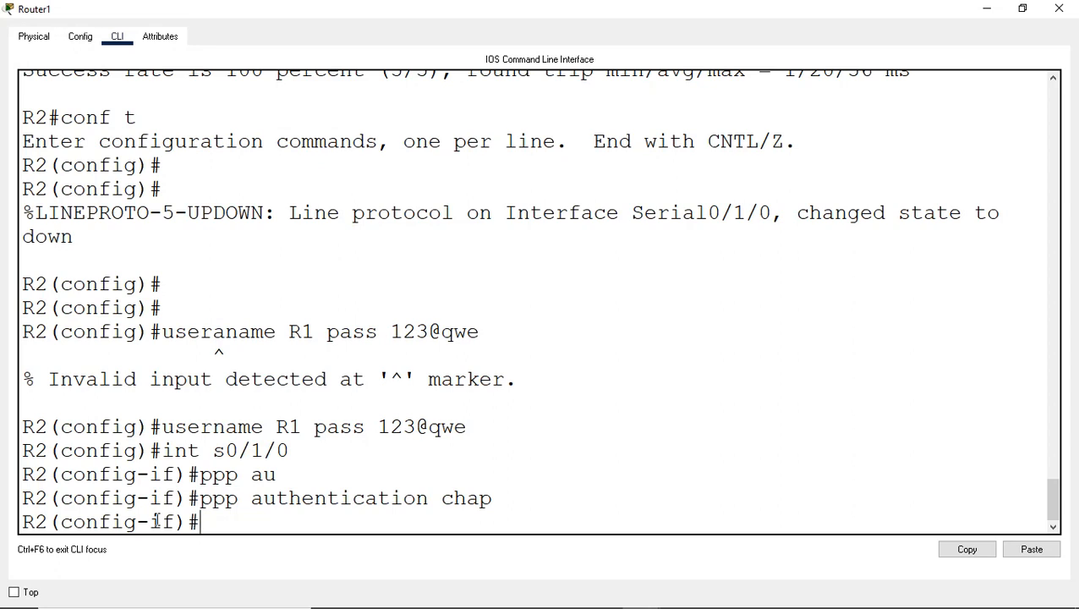
# - Return R2 to global configuration mode and enter the local account R1 with its password again
pyautogui.moveTo(796, 212); pyautogui.dragTo(974, 214)
pyautogui.click(275, 518)
pyautogui.click(277, 520)
pyautogui.press('Return')
pyautogui.press('Return')
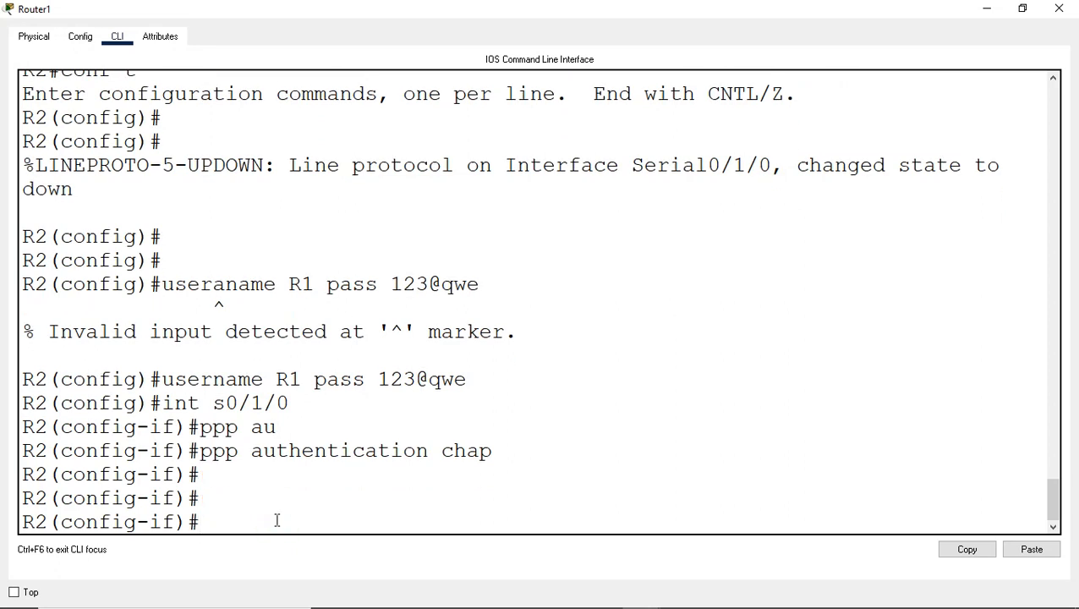
pyautogui.write('exit')
pyautogui.press('Return')
pyautogui.press('Return')
pyautogui.press('Return')
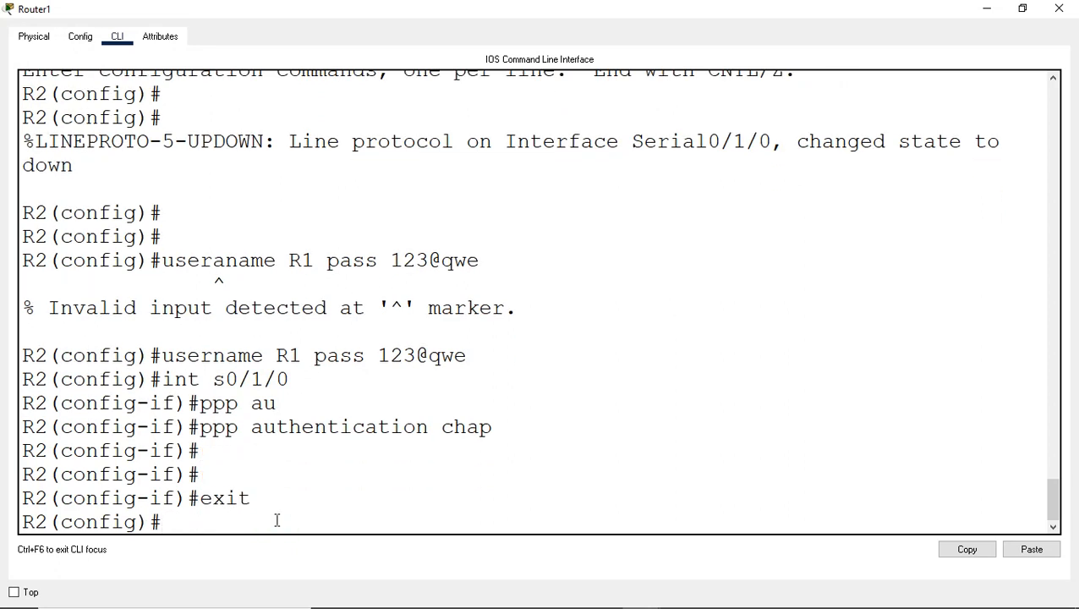
pyautogui.write('username R1 pass 123@qw')
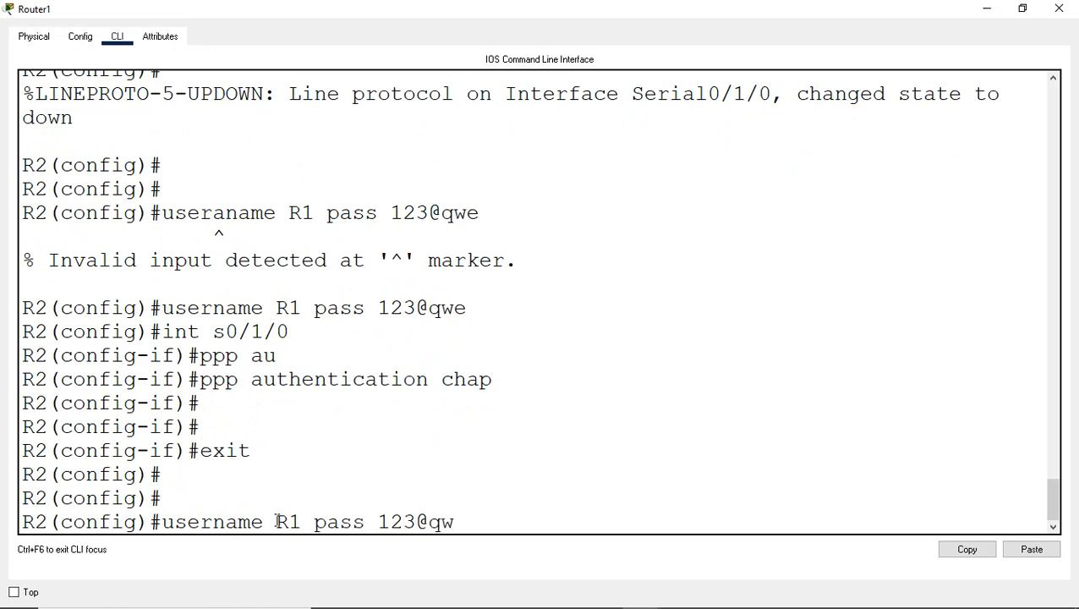
pyautogui.write('e')
pyautogui.press('Return')
pyautogui.press('Return')
pyautogui.press('Return')
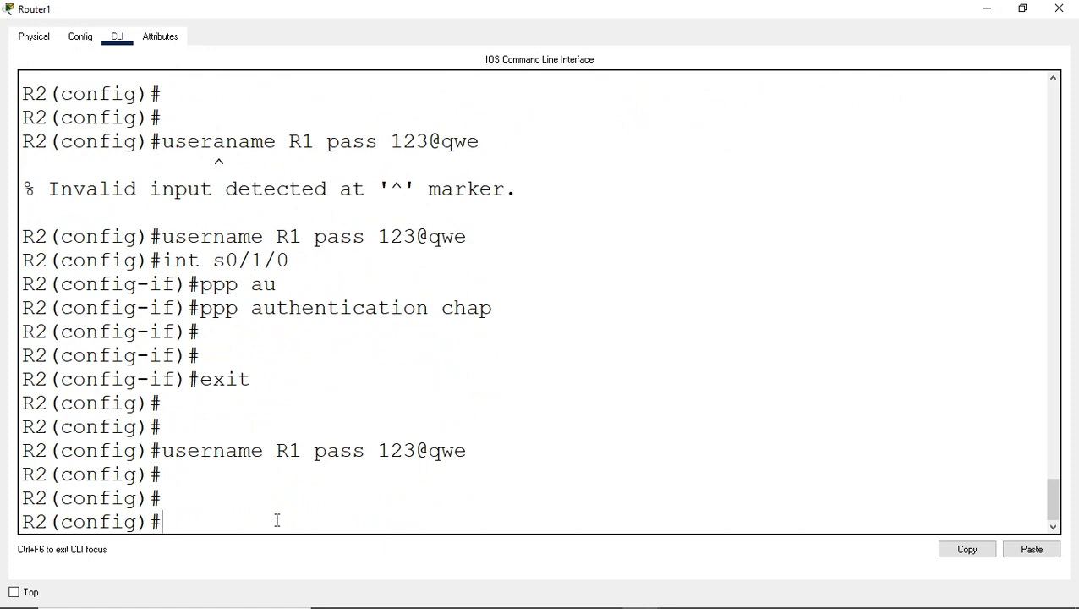
# - Close Router1's window and fast-forward the simulation time repeatedly
pyautogui.moveTo(332, 14); pyautogui.dragTo(346, 153)
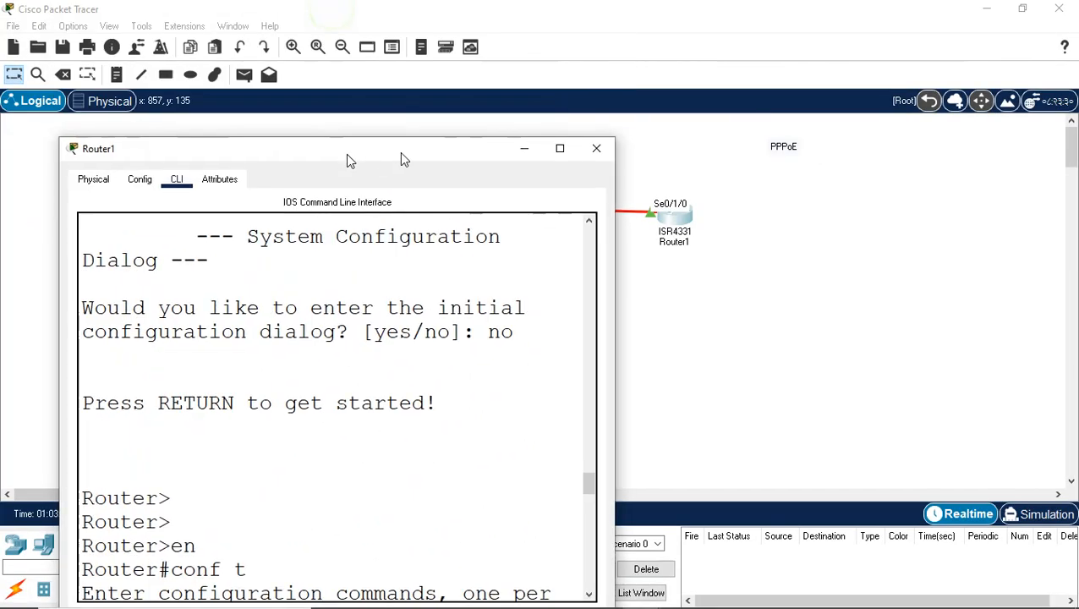
pyautogui.click(593, 149)
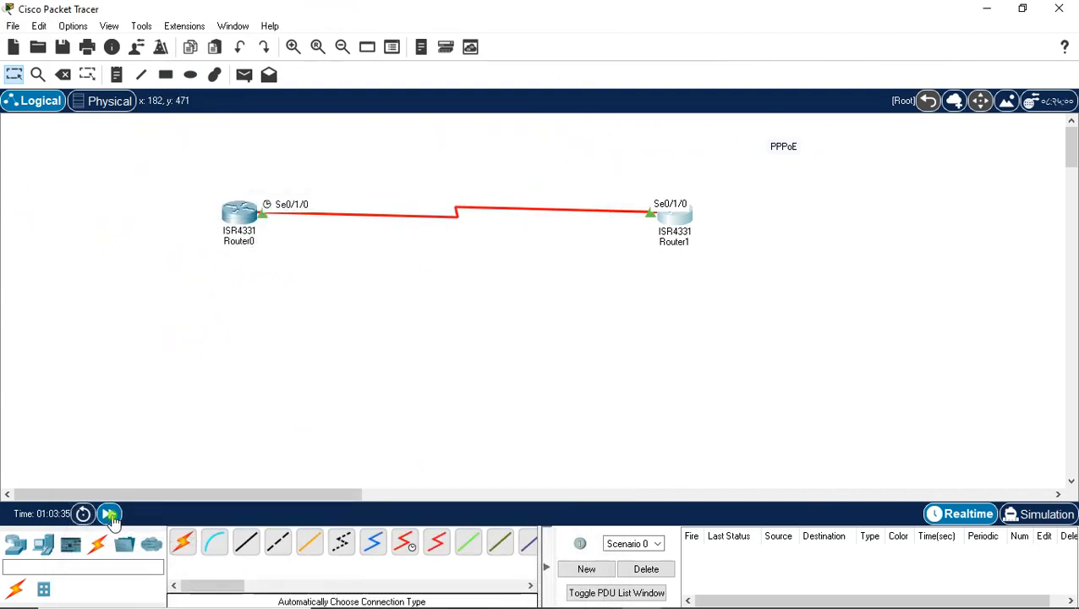
pyautogui.click(110, 515)
pyautogui.click(110, 518)
pyautogui.click(111, 517)
pyautogui.click(112, 518)
pyautogui.click(112, 517)
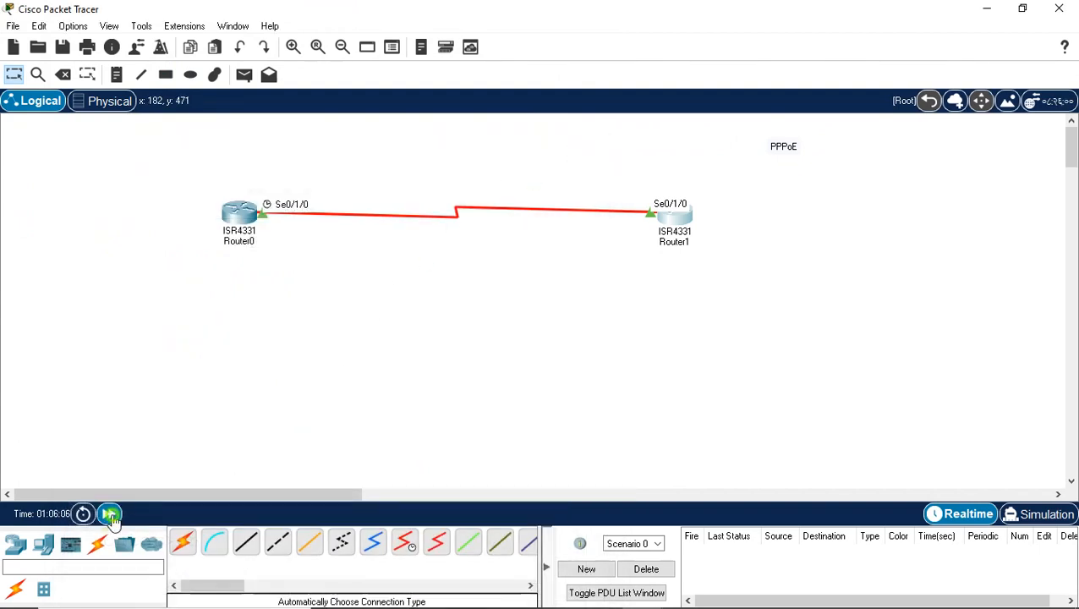
pyautogui.click(111, 518)
pyautogui.click(112, 518)
pyautogui.click(111, 518)
pyautogui.click(112, 518)
pyautogui.click(111, 517)
pyautogui.click(112, 517)
pyautogui.click(112, 517)
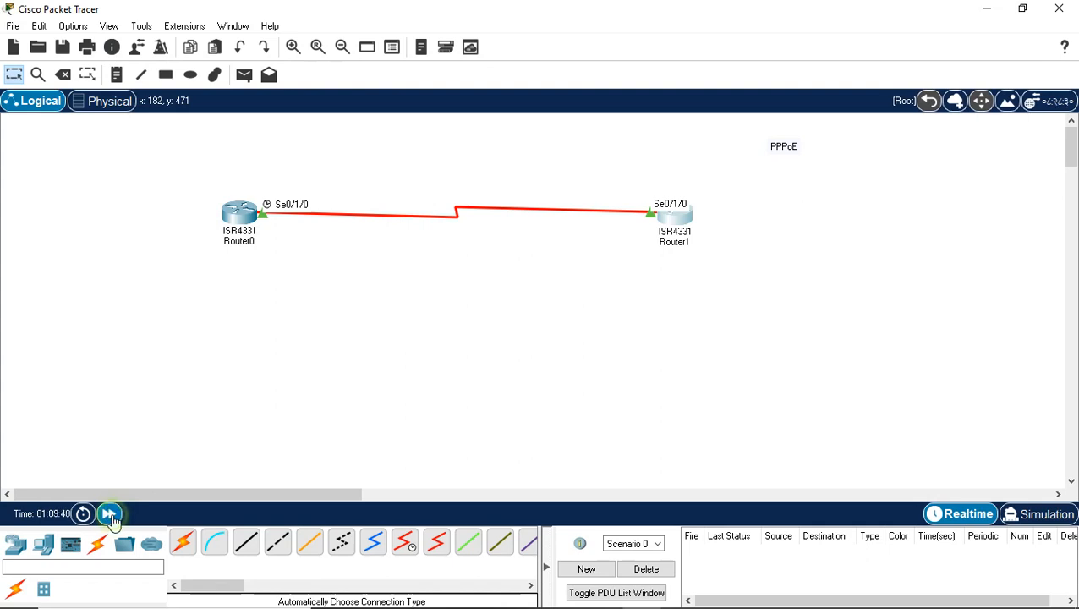
pyautogui.click(111, 517)
pyautogui.click(112, 517)
pyautogui.click(112, 517)
pyautogui.click(111, 517)
pyautogui.click(112, 517)
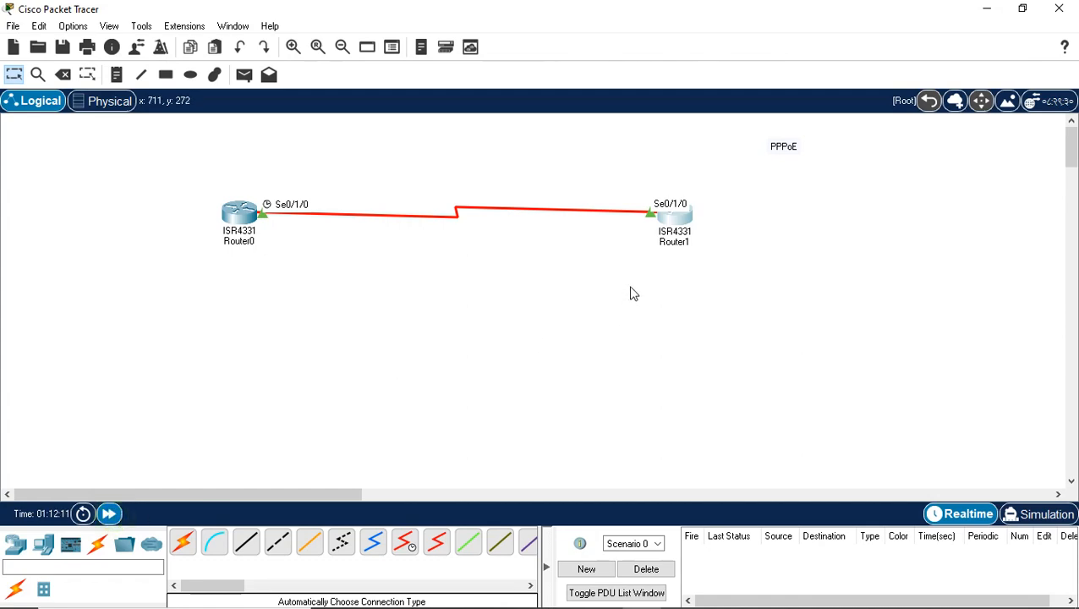
# - Reopen Router1's command line in an enlarged window and examine the line protocol message for Serial0/1/0
pyautogui.click(676, 224)
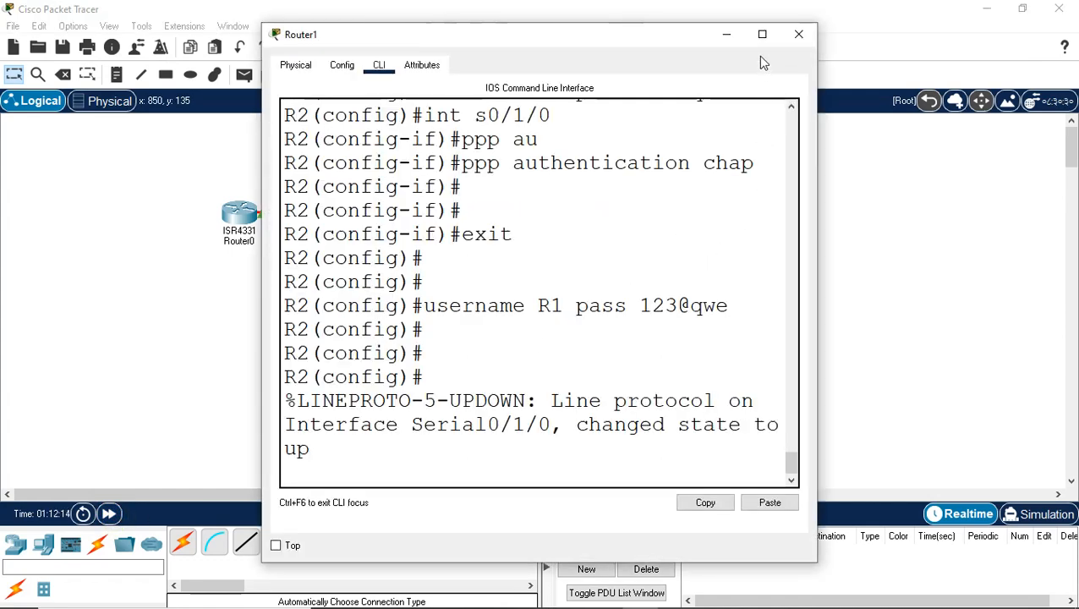
pyautogui.click(762, 35)
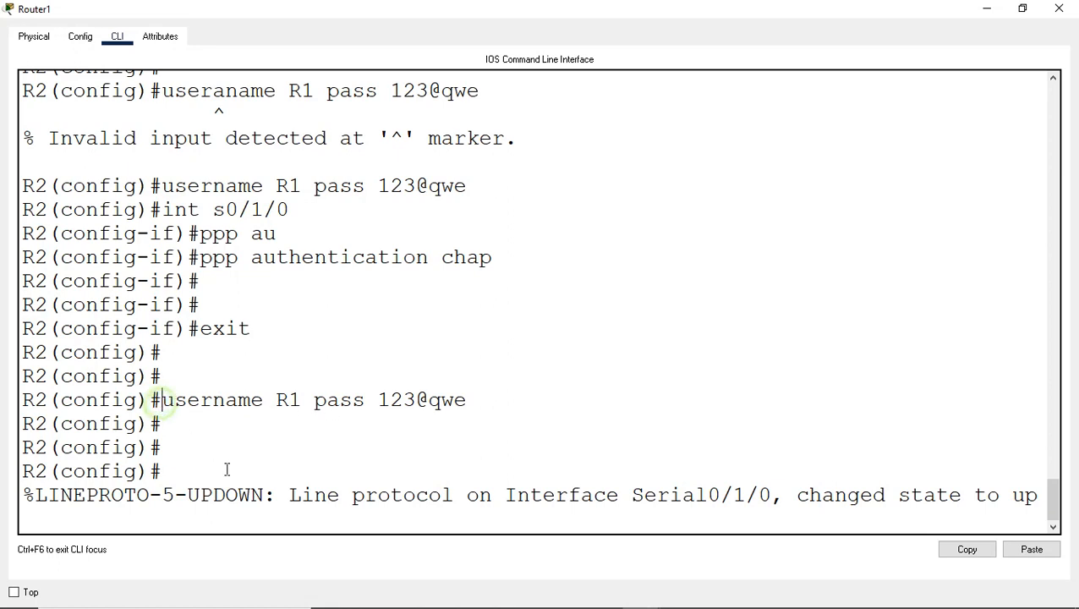
pyautogui.moveTo(796, 495); pyautogui.dragTo(1030, 494)
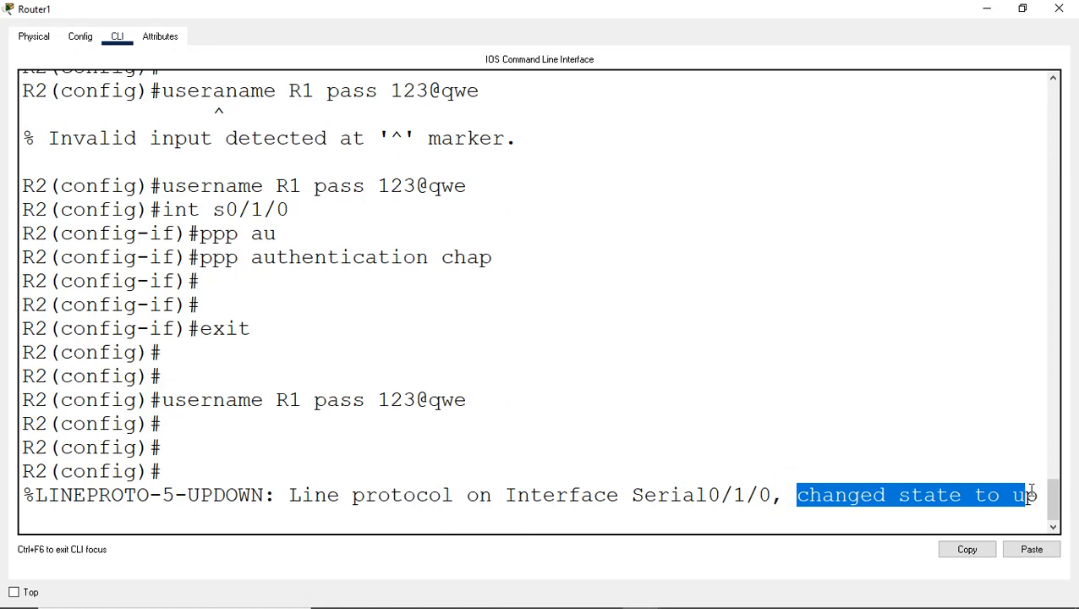
pyautogui.click(1031, 549)
pyautogui.press('Return')
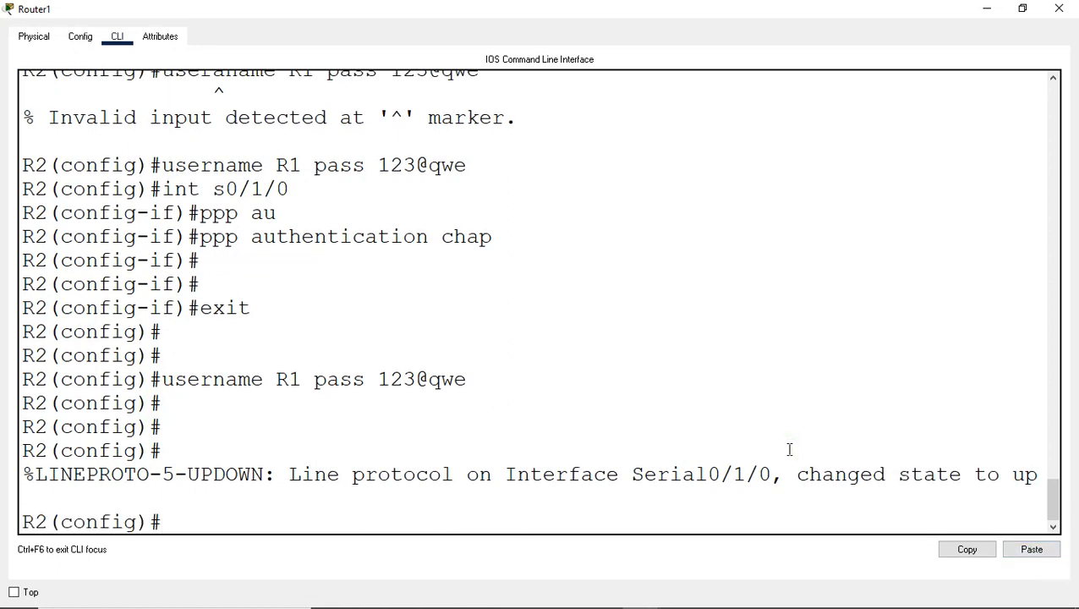
pyautogui.press('Return')
pyautogui.press('Return')
pyautogui.press('Return')
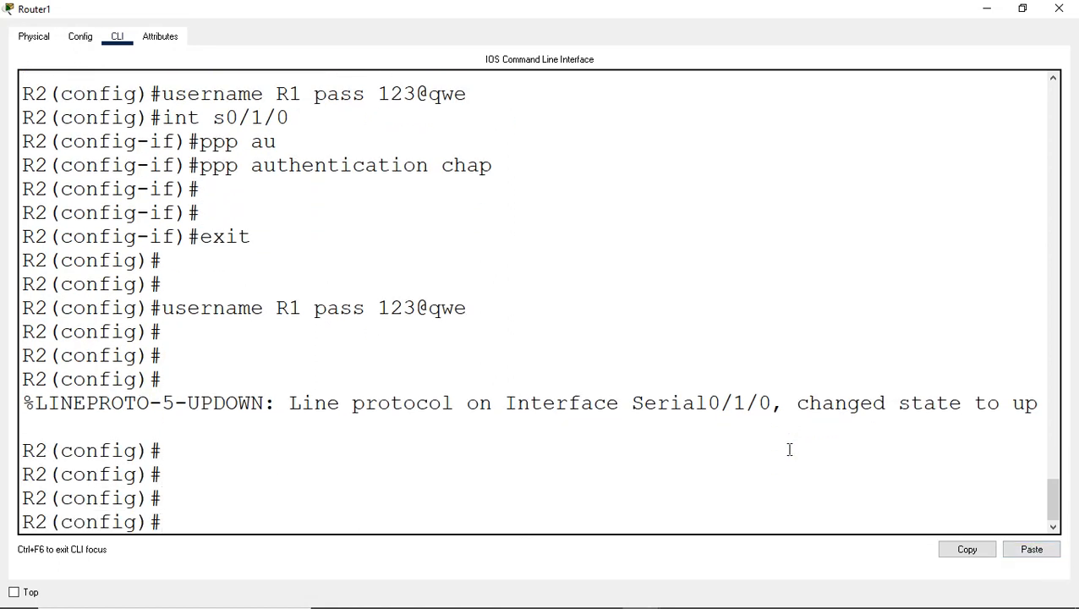
# - Return R2 to privileged EXEC mode and ping 10.0.0.1 to test the link to R1
pyautogui.hotkey('ctrl', 'z')
pyautogui.press('Return')
pyautogui.press('Return')
pyautogui.write('pi')
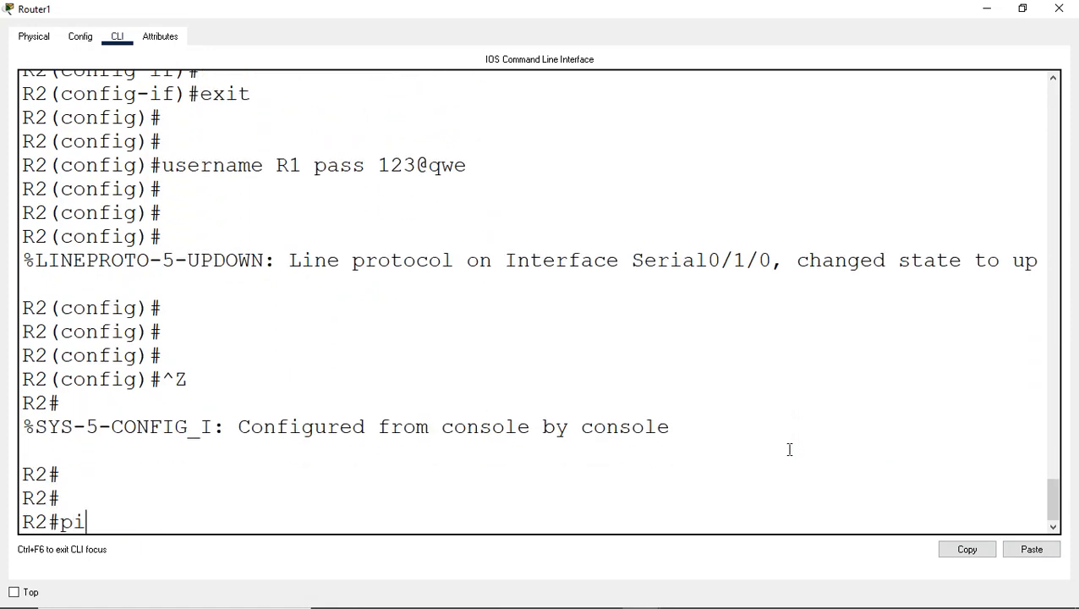
pyautogui.write('ng 10.0.0.1')
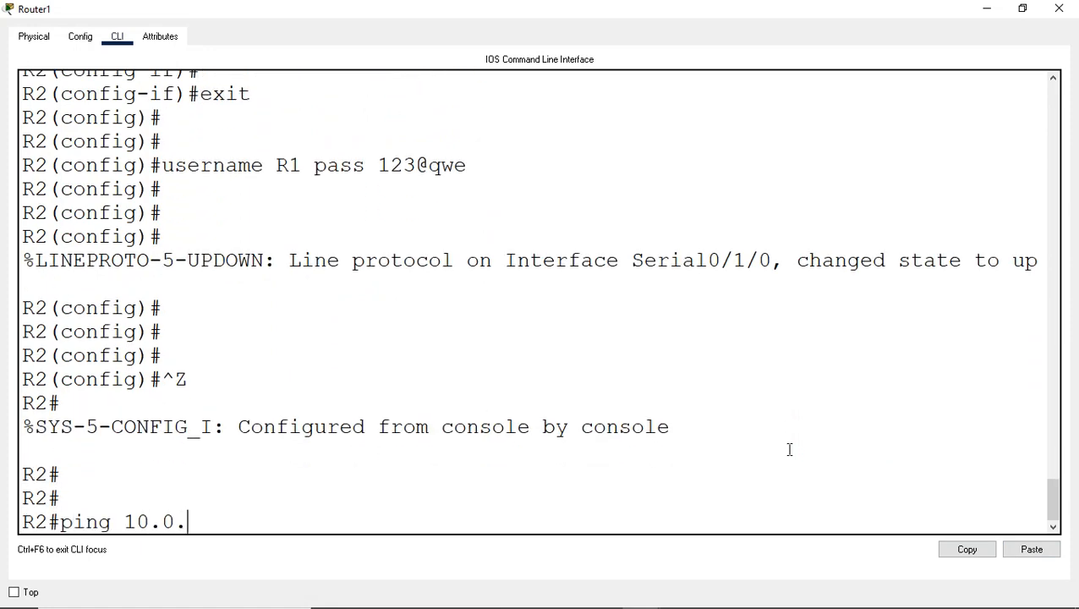
pyautogui.press('Return')
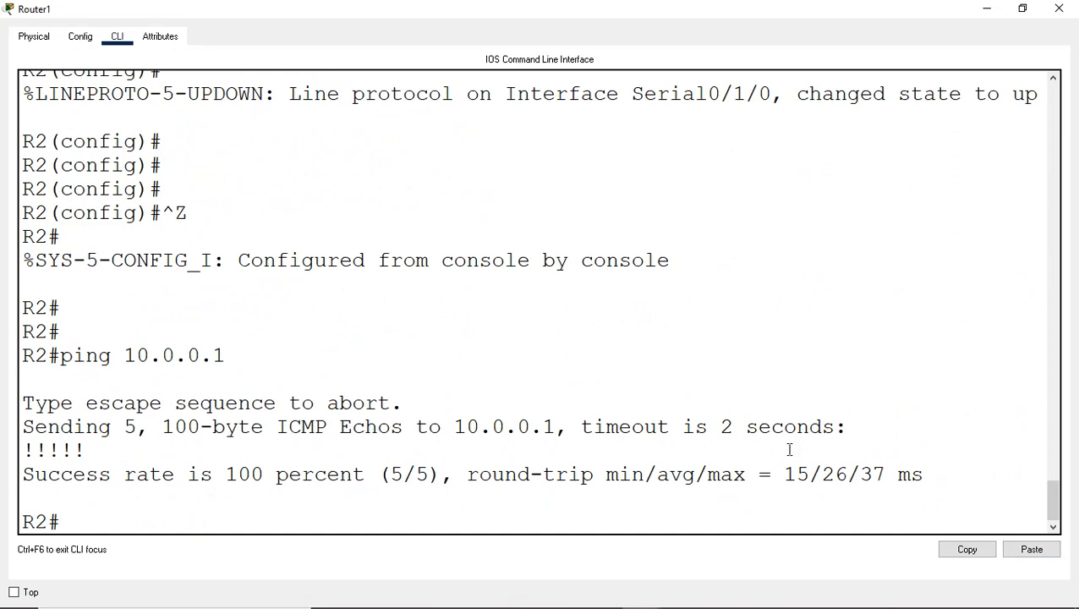